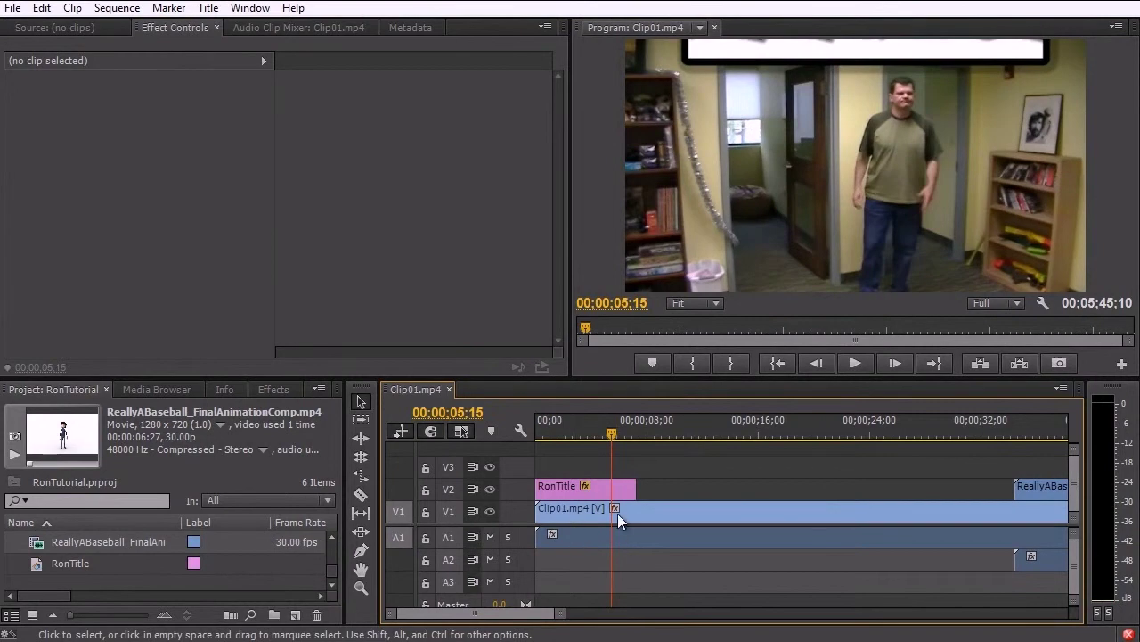
Move the RonTitle clip from V2 up to V3, keeping it at the start of the sequence
drag(575, 429, 605, 430)
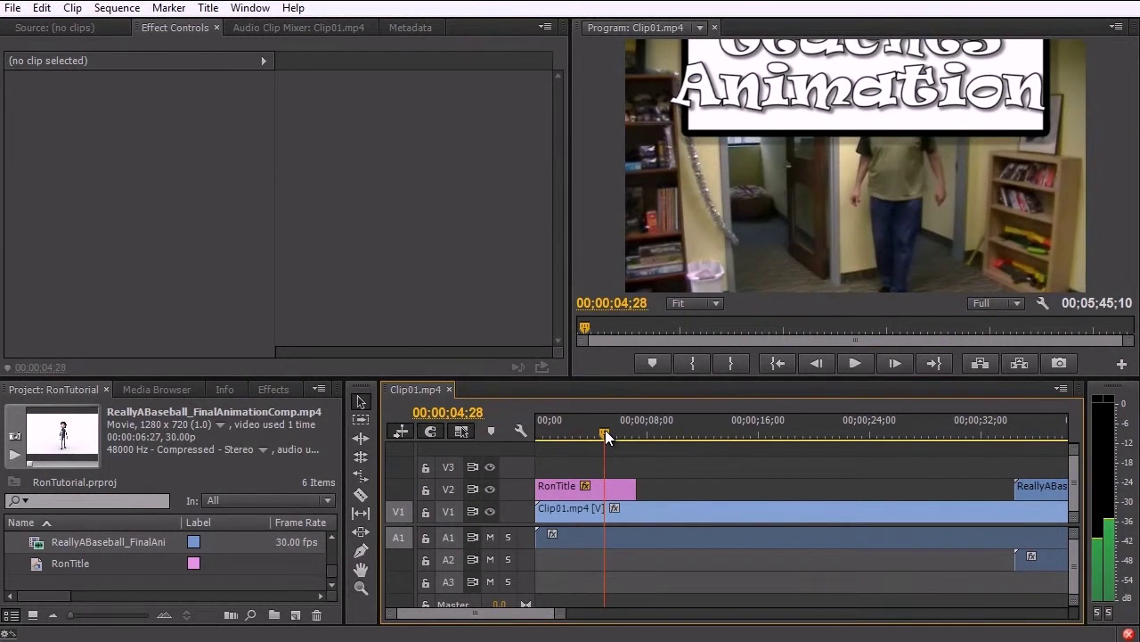
drag(604, 430, 520, 459)
click(575, 486)
drag(575, 486, 575, 473)
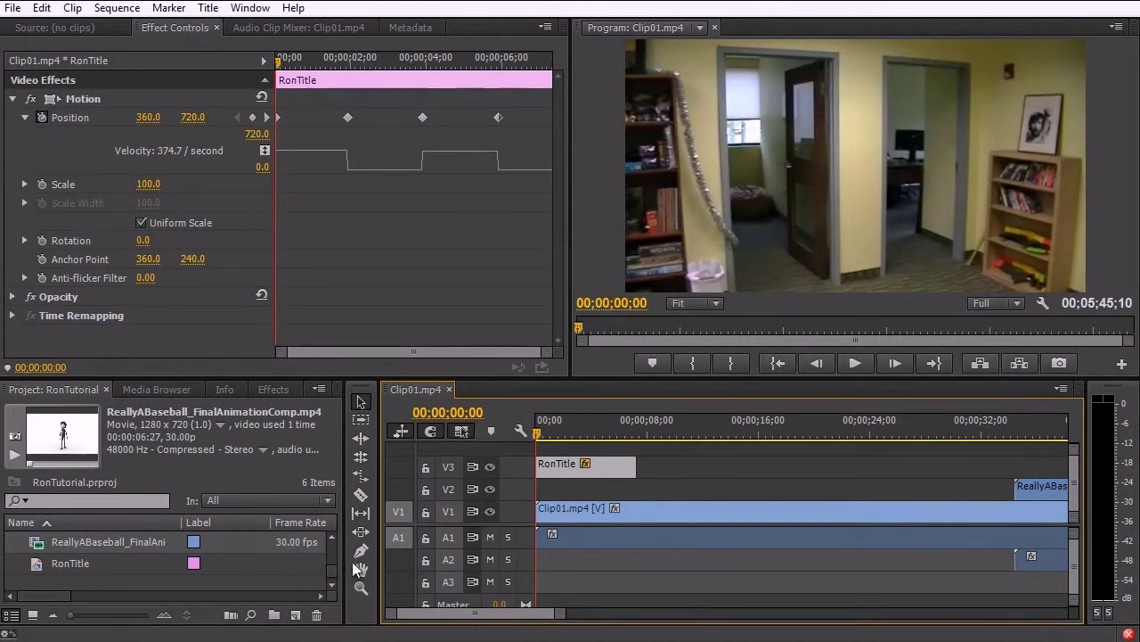
Place the Black Video clip on V2 beneath RonTitle, starting at 00;00;00;00 and matching the title's length
drag(336, 577, 339, 552)
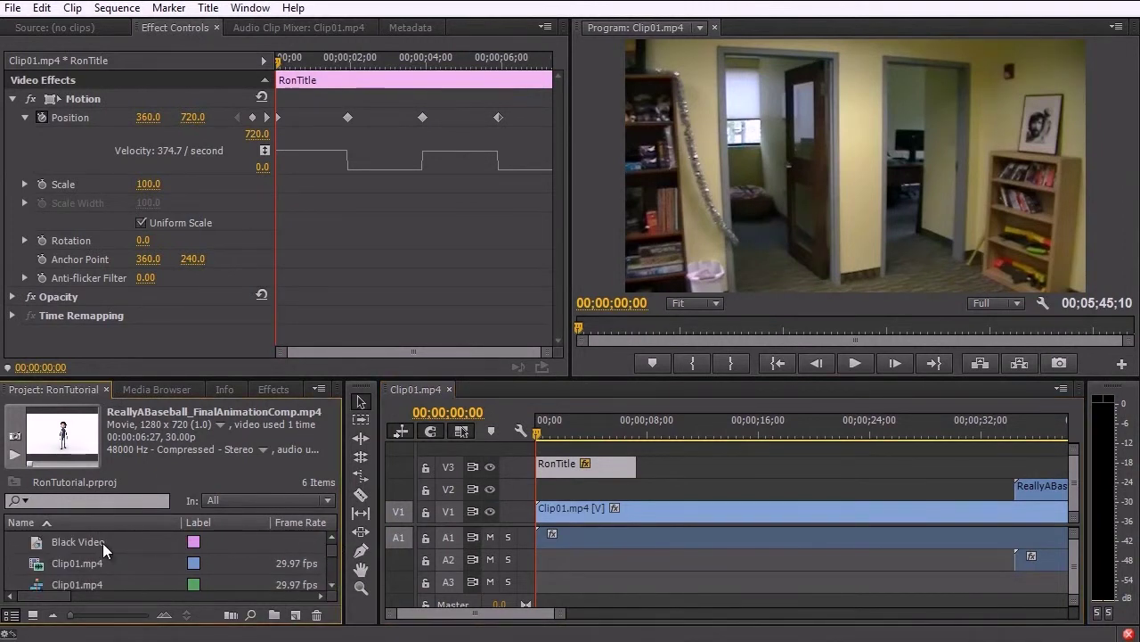
click(296, 614)
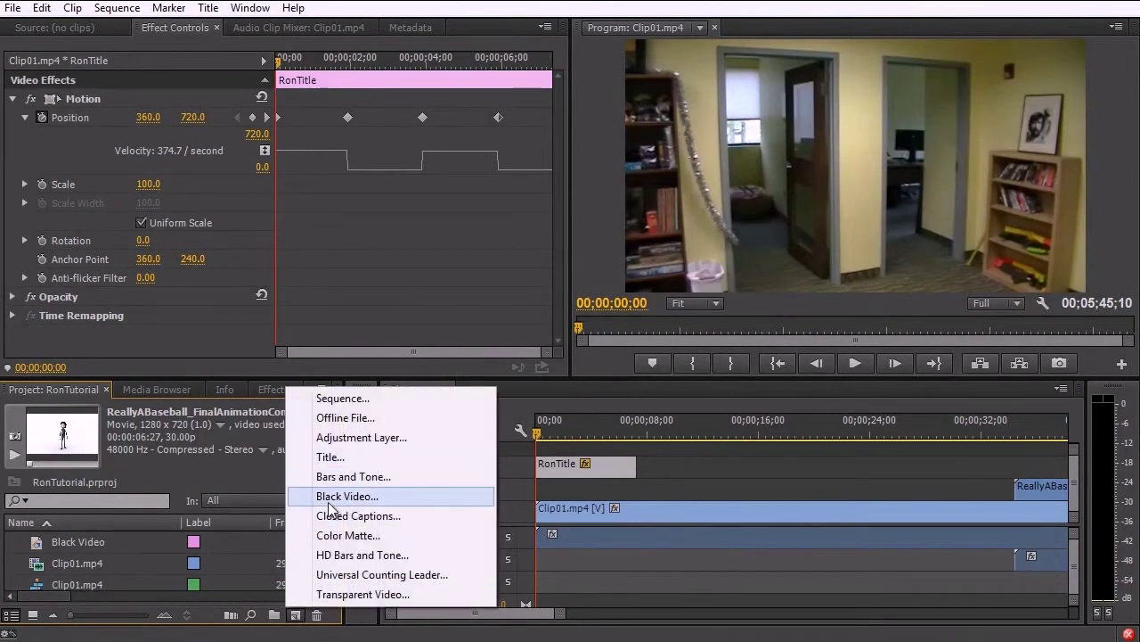
click(81, 546)
drag(75, 547, 636, 495)
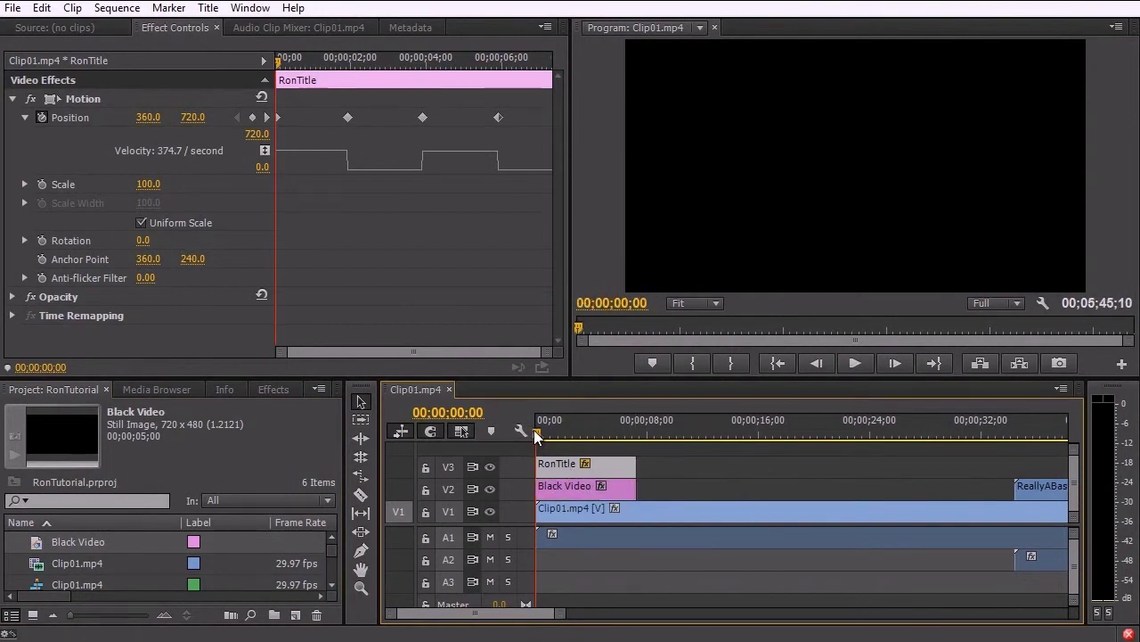
Scrub through the title over black, and move the ReallyABaseball clip on V2 to start at 00;00;14;20
drag(537, 429, 606, 431)
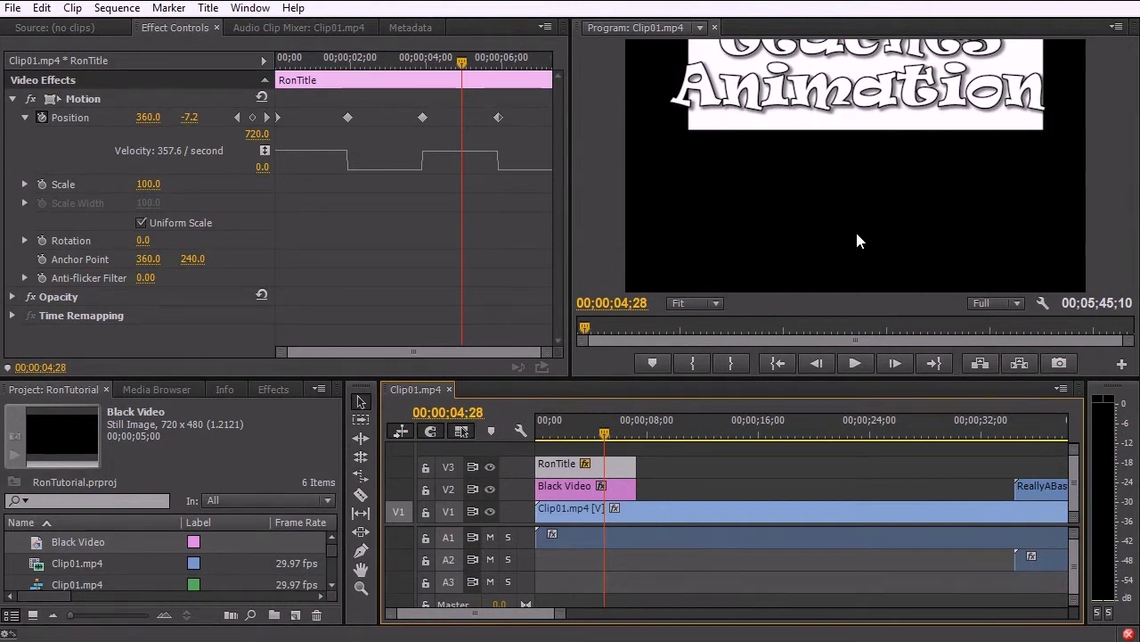
click(588, 434)
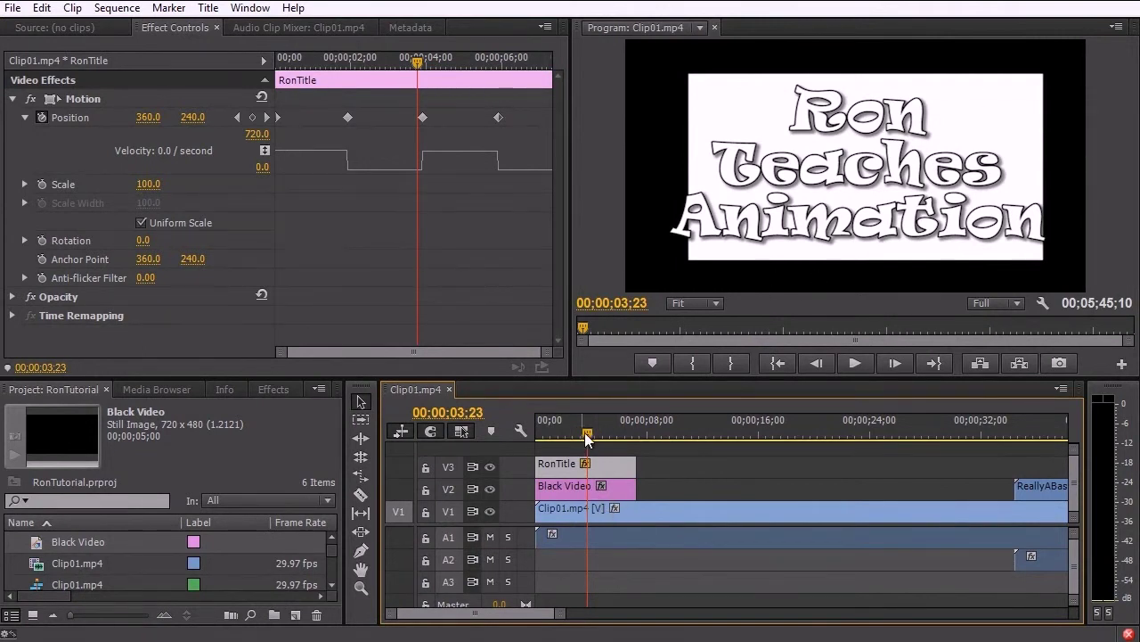
drag(589, 433, 741, 436)
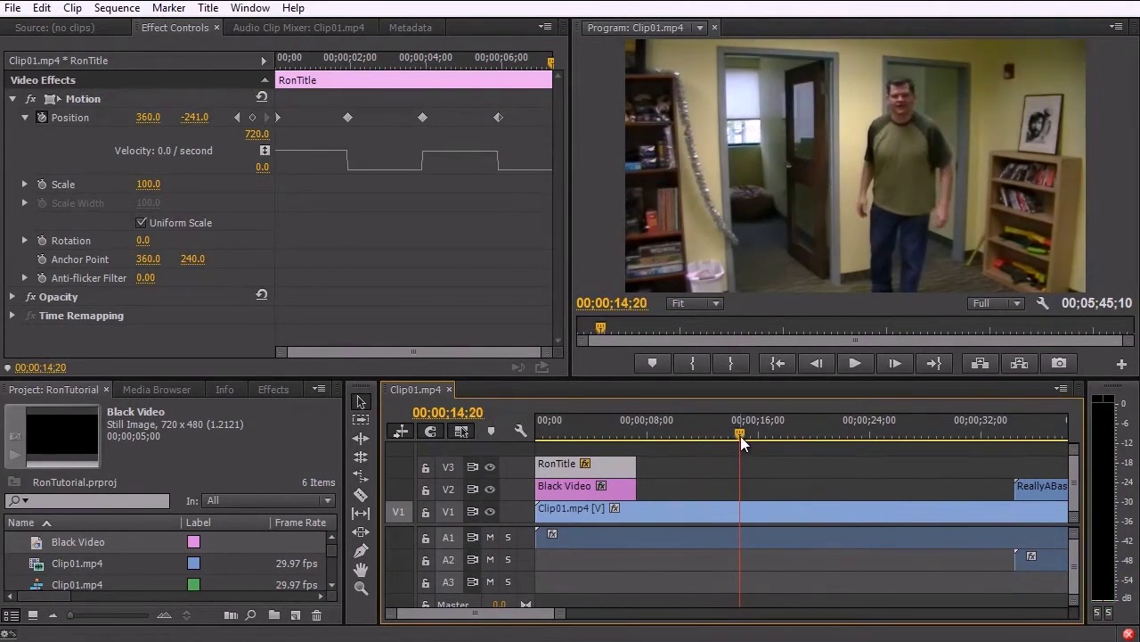
drag(1046, 488, 782, 495)
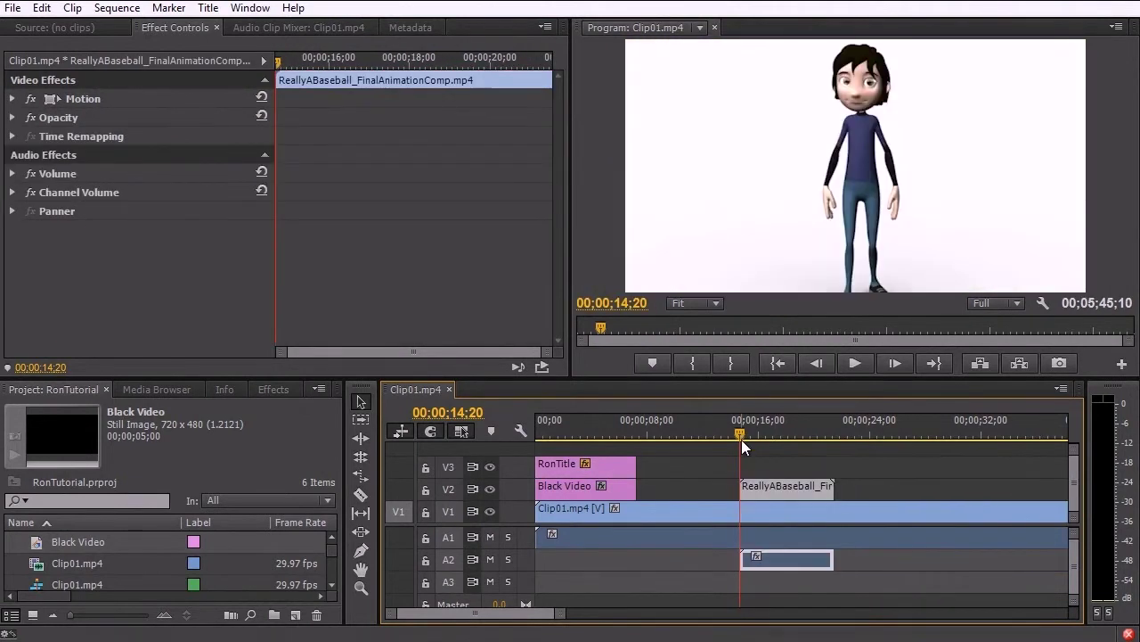
drag(741, 430, 757, 432)
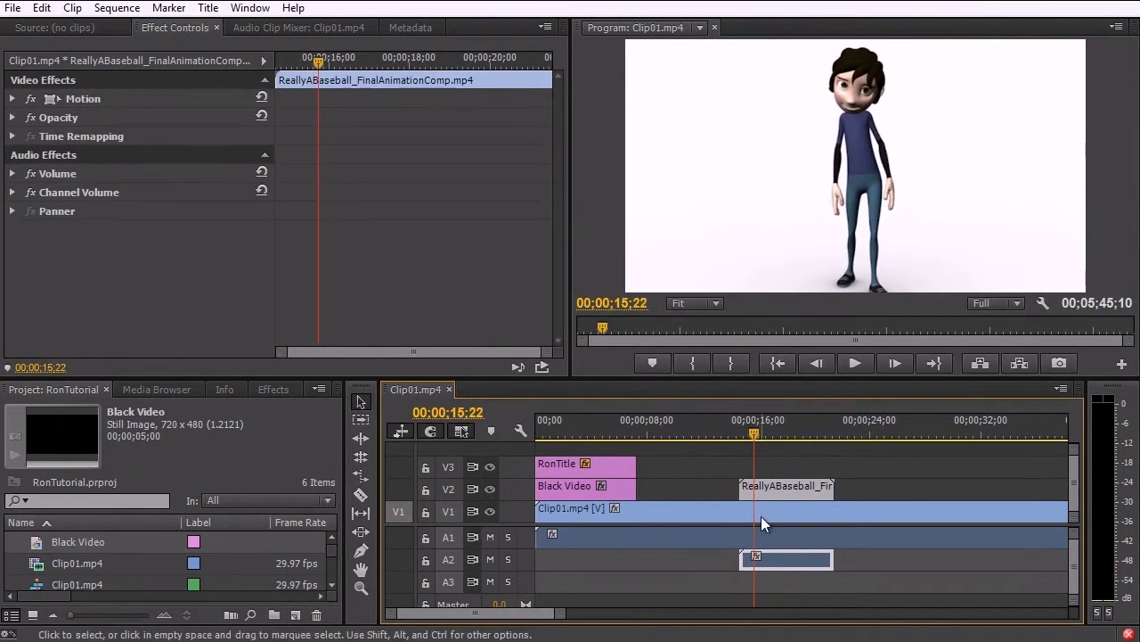
Shift the ReallyABaseball clip later on V2 and split Clip01.mp4 at 00;00;14;16 with the Razor tool
drag(737, 423, 737, 426)
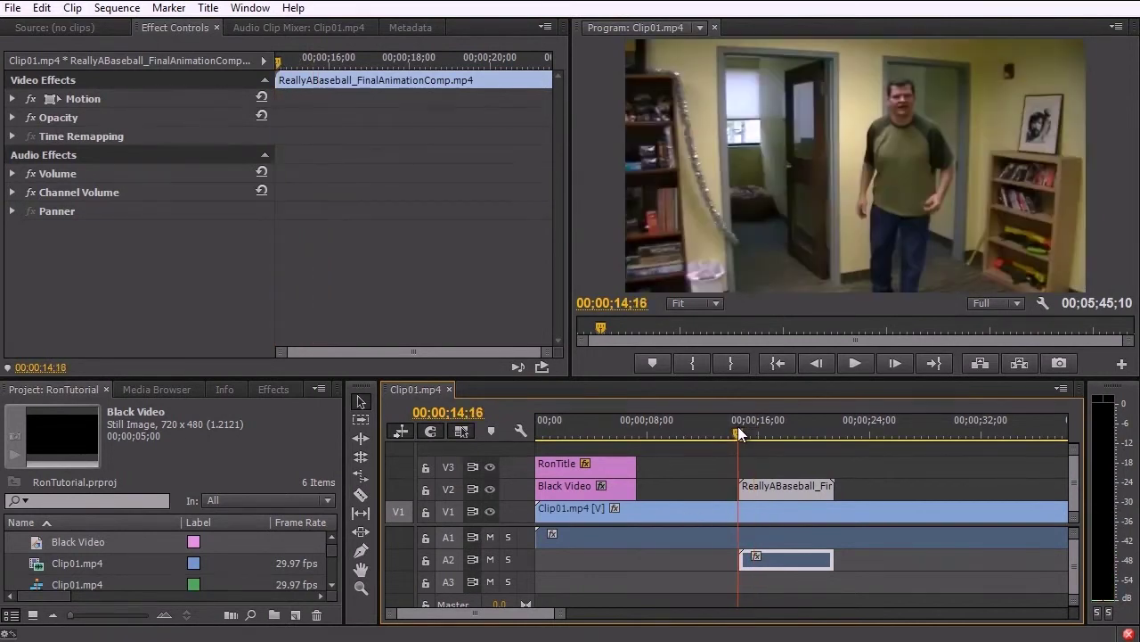
drag(776, 486, 844, 486)
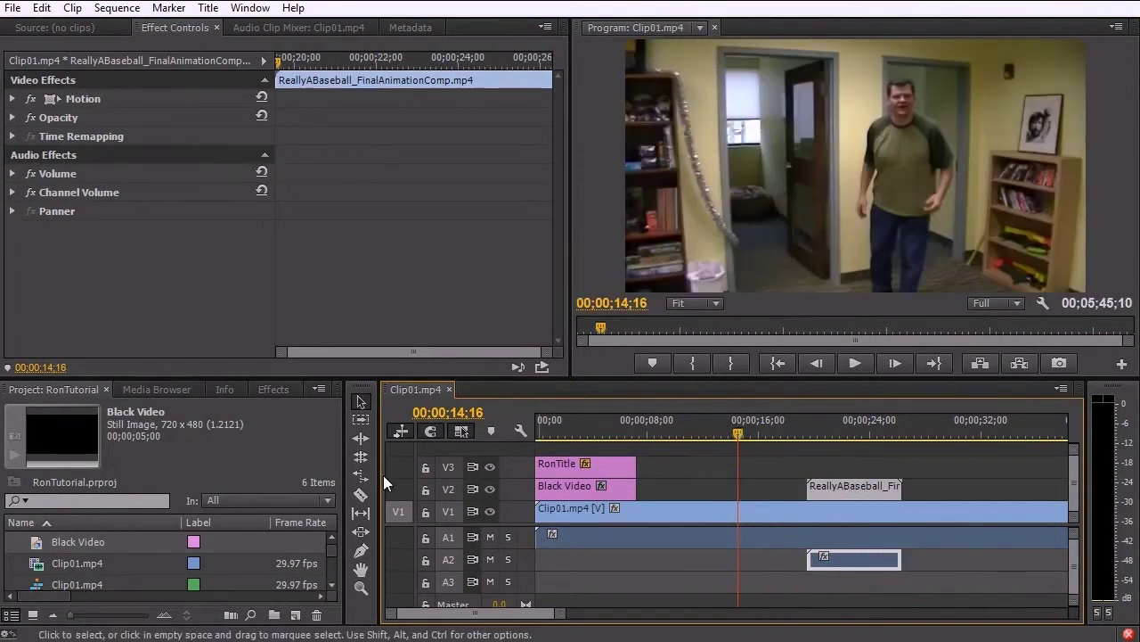
click(362, 496)
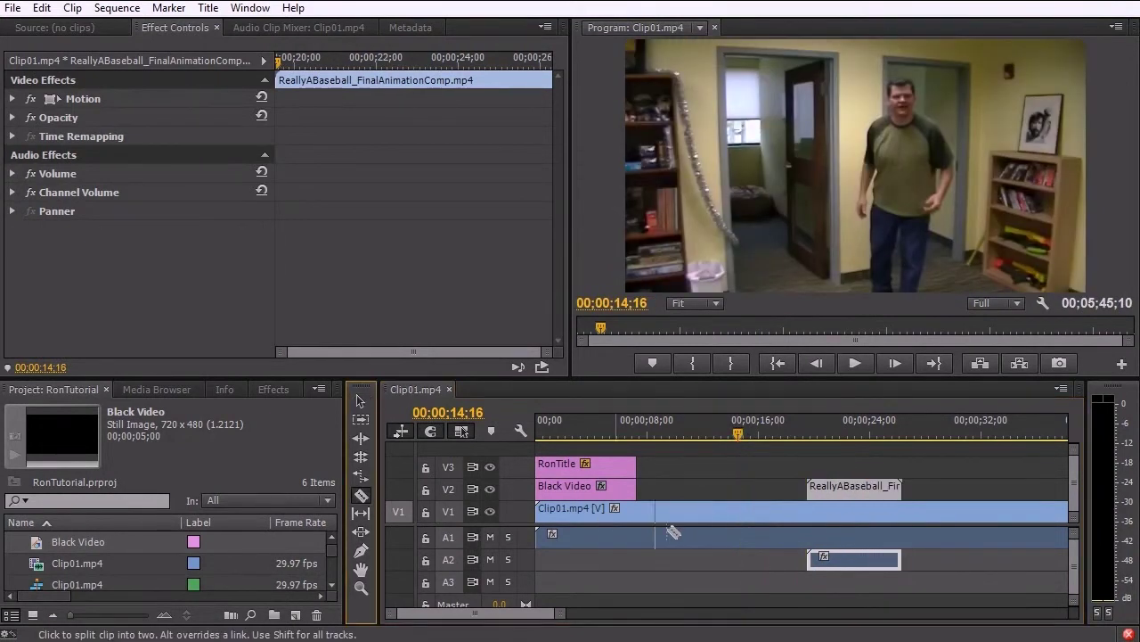
click(743, 516)
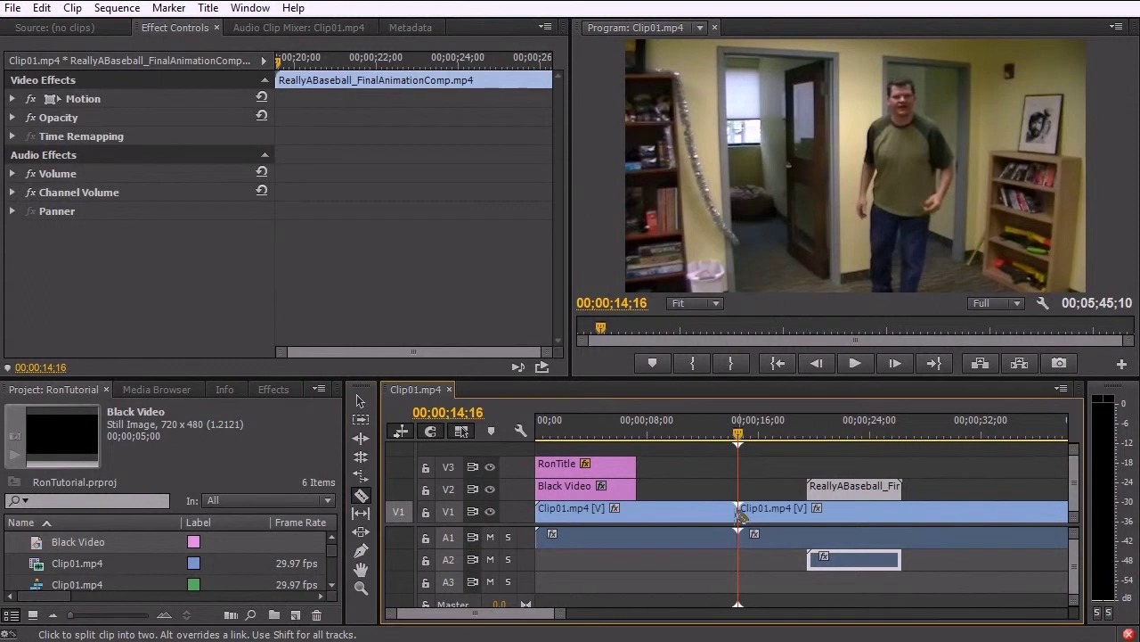
click(361, 401)
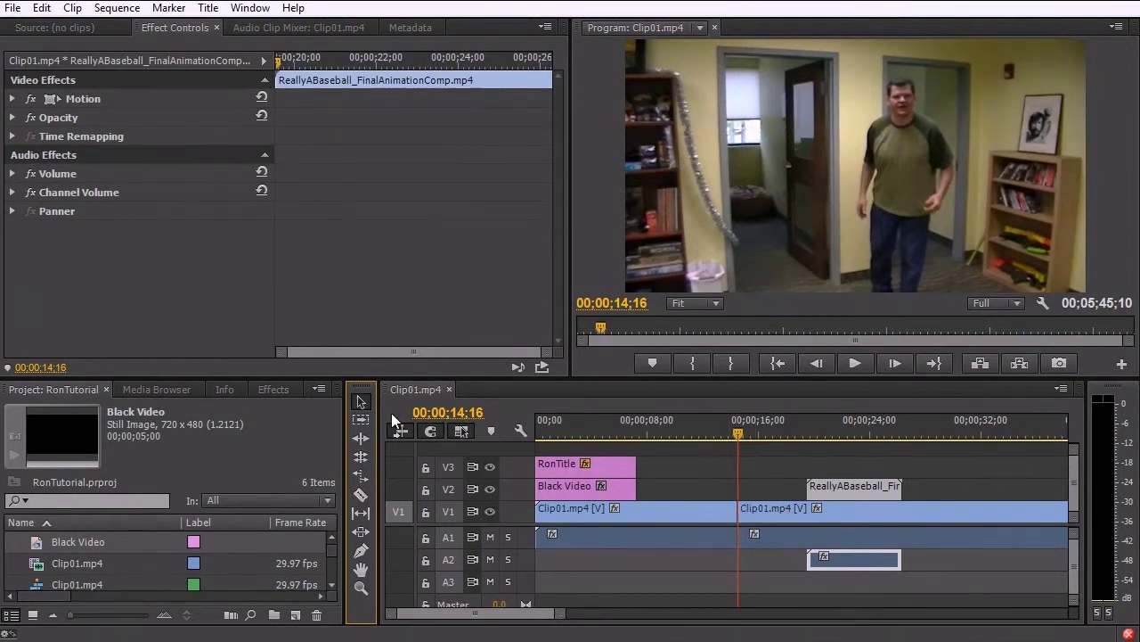
Insert the ReallyABaseball clip on V1, with its audio on A1, between the two Clip01.mp4 segments without gaps
drag(798, 514, 963, 522)
drag(853, 496, 772, 515)
drag(782, 555, 782, 534)
drag(927, 514, 873, 511)
Play the sequence through the inserted animation clip, then scrub back to 00;00;00;00 to review the cuts
drag(735, 433, 717, 433)
click(862, 364)
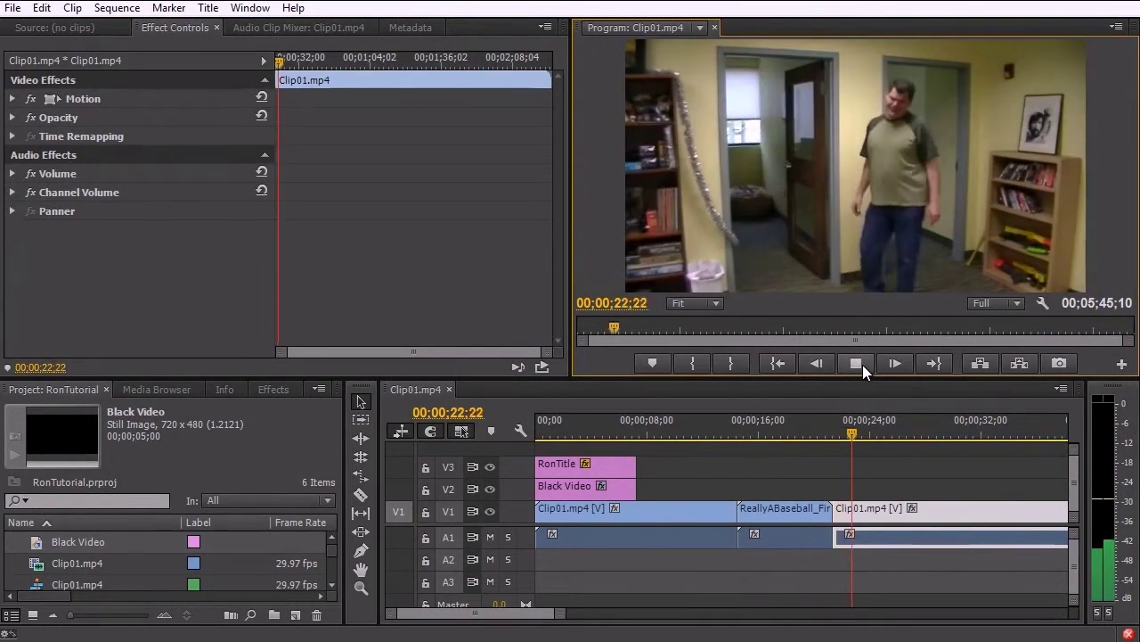
click(863, 364)
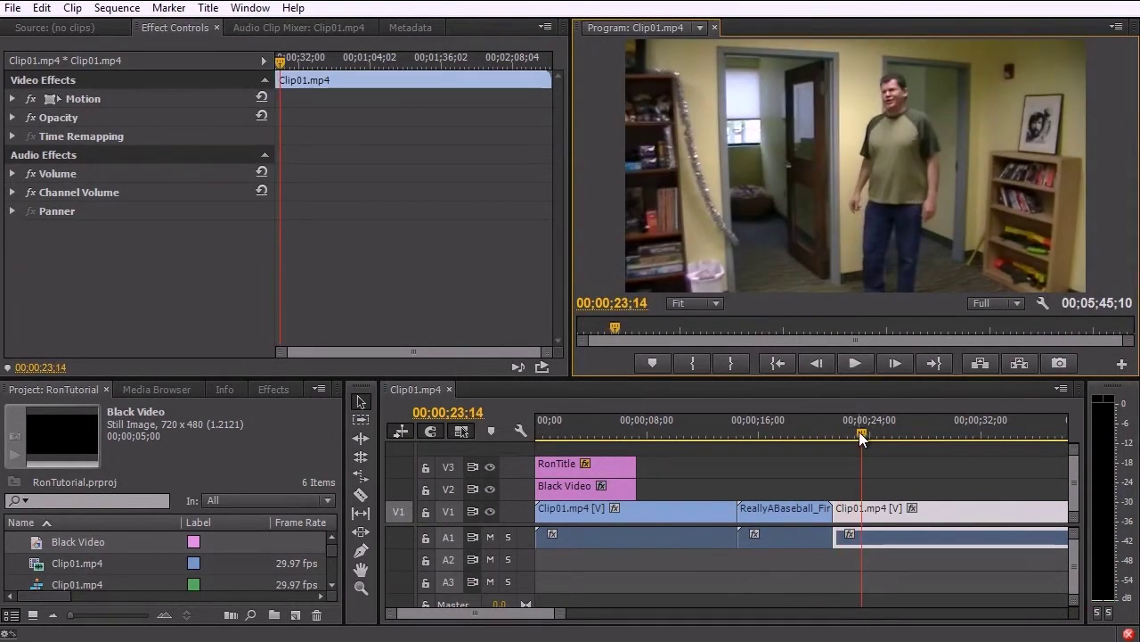
drag(767, 430, 744, 445)
mouse_move(665, 445)
mouse_down()
mouse_move(619, 450)
mouse_move(649, 450)
mouse_up()
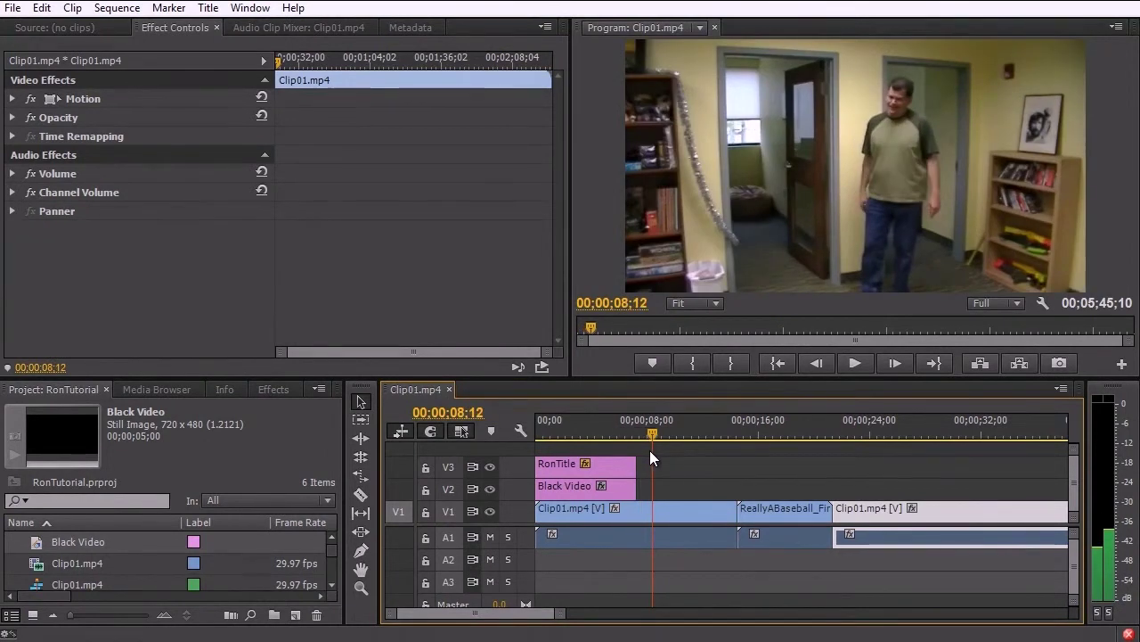
drag(650, 450, 537, 431)
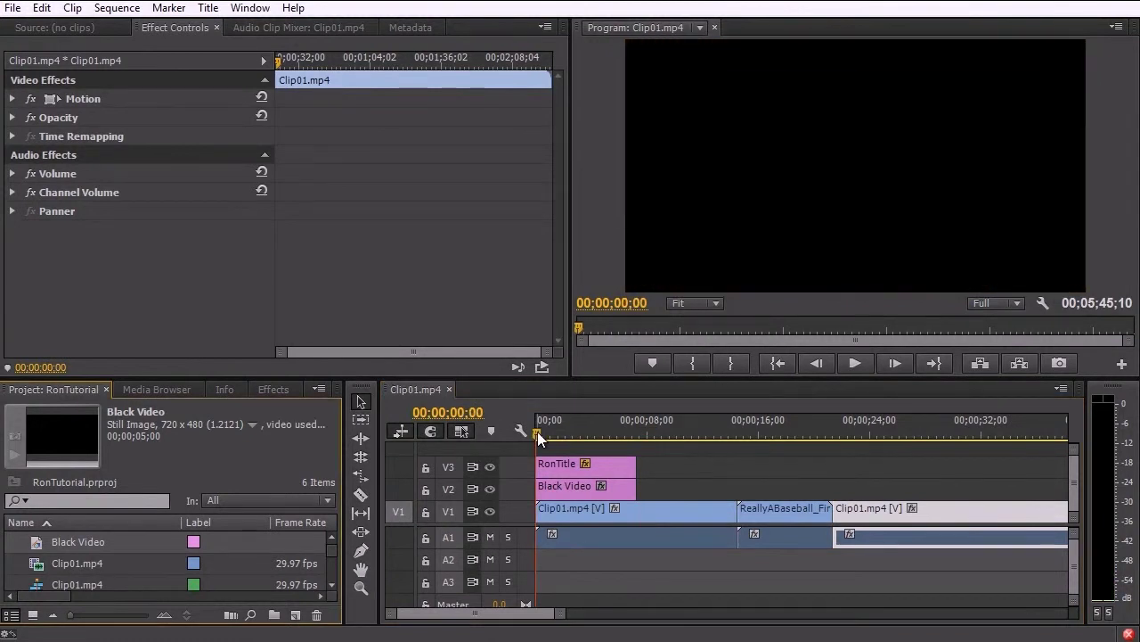
Apply a Cross Dissolve video transition to the end of the RonTitle clip on V3
click(264, 388)
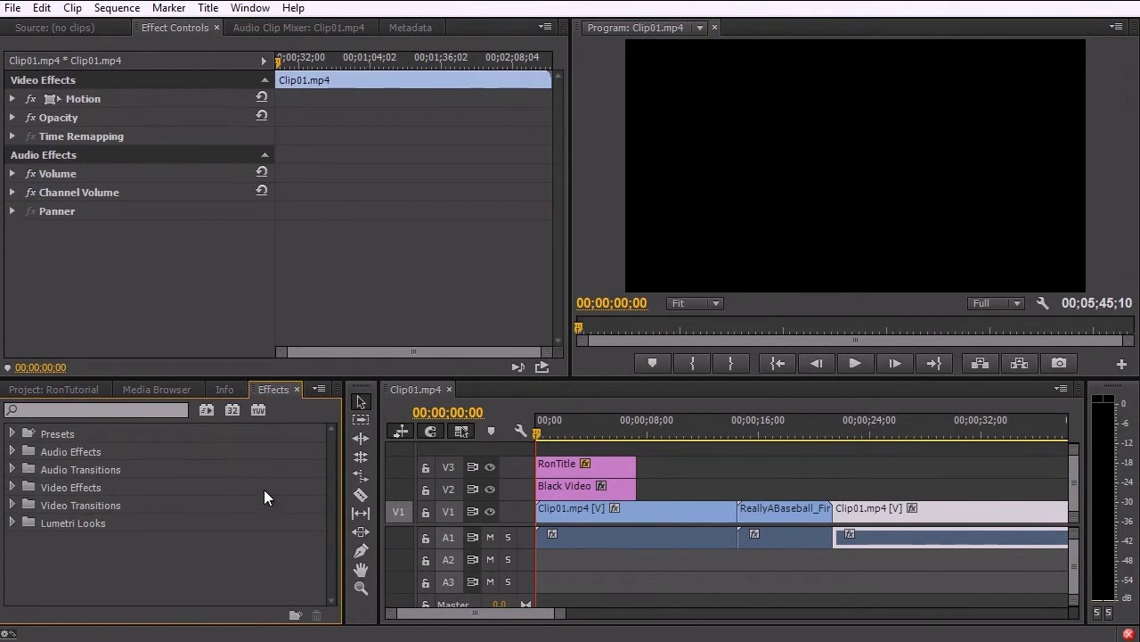
click(250, 8)
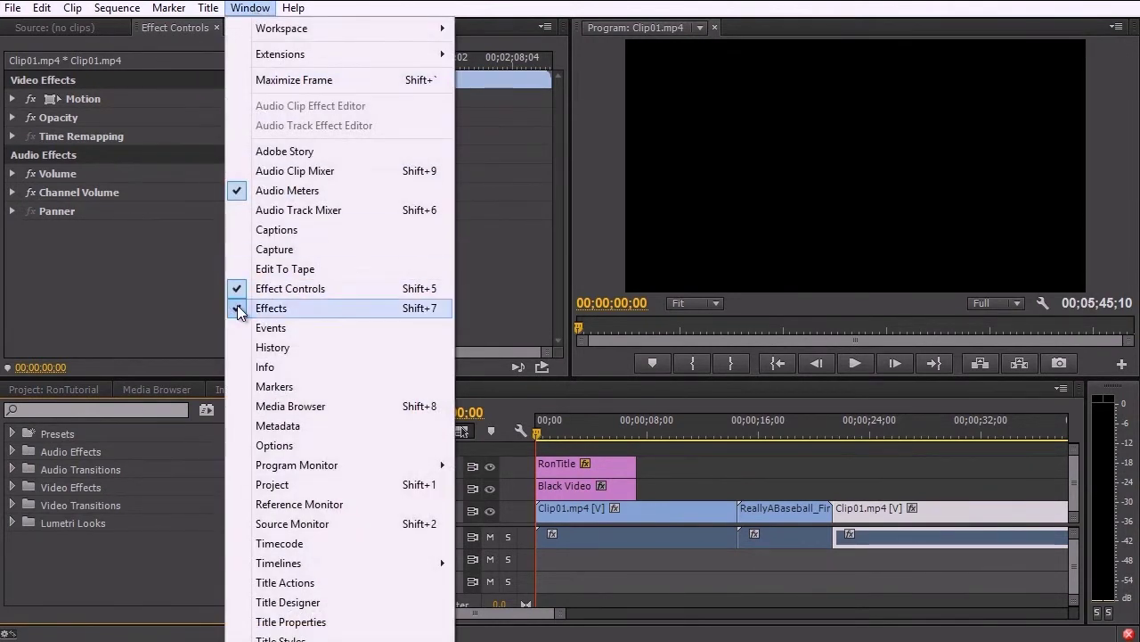
click(264, 7)
click(261, 5)
click(261, 5)
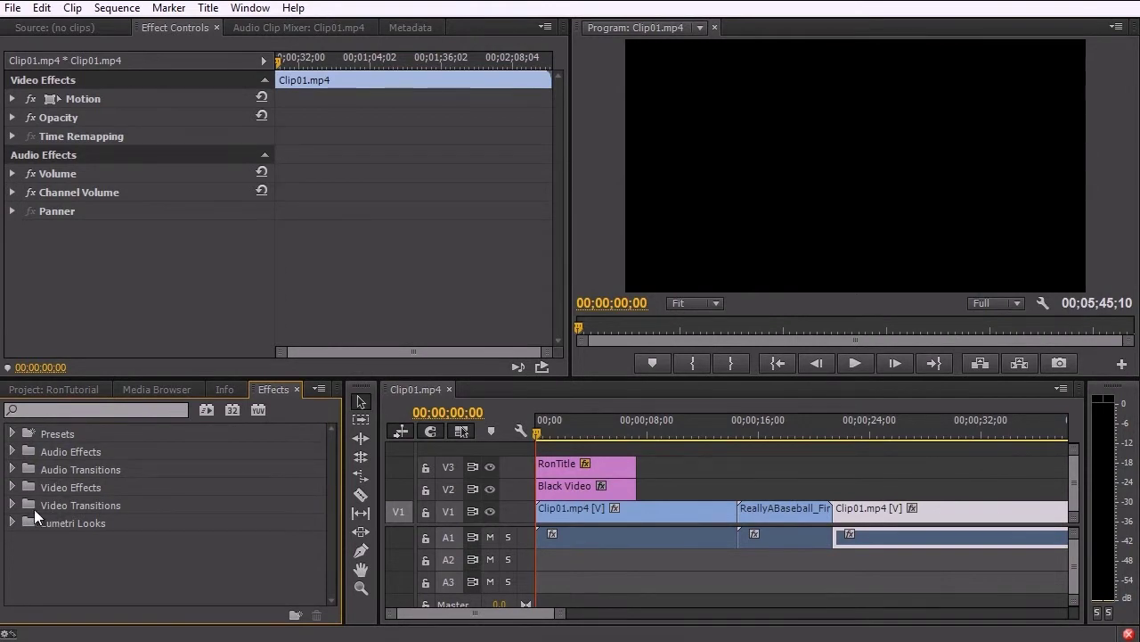
click(12, 506)
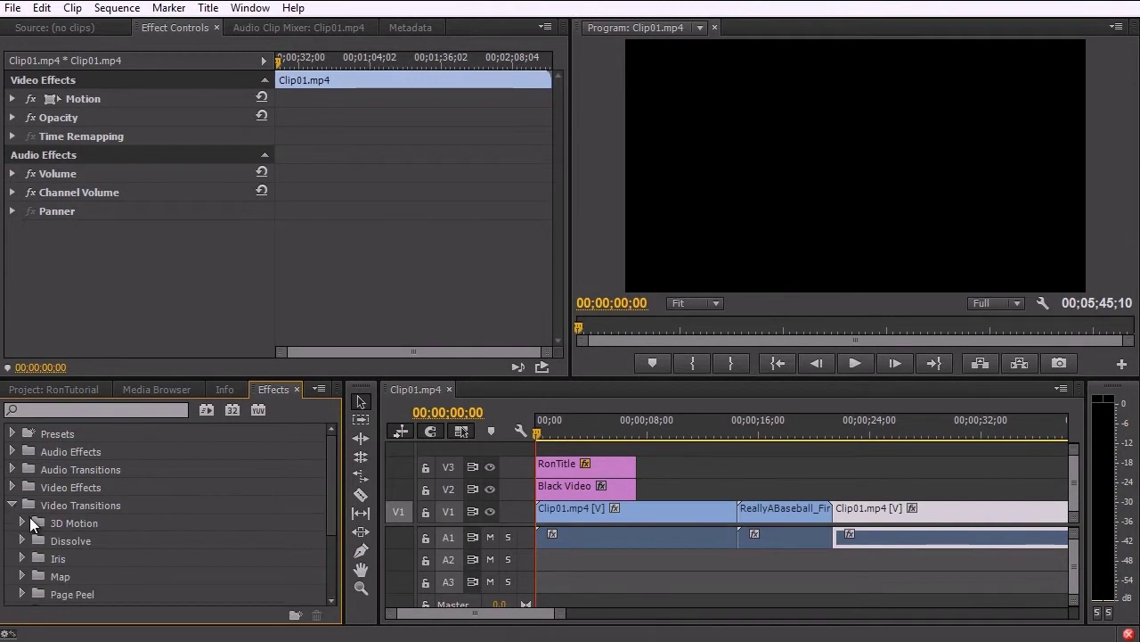
click(23, 540)
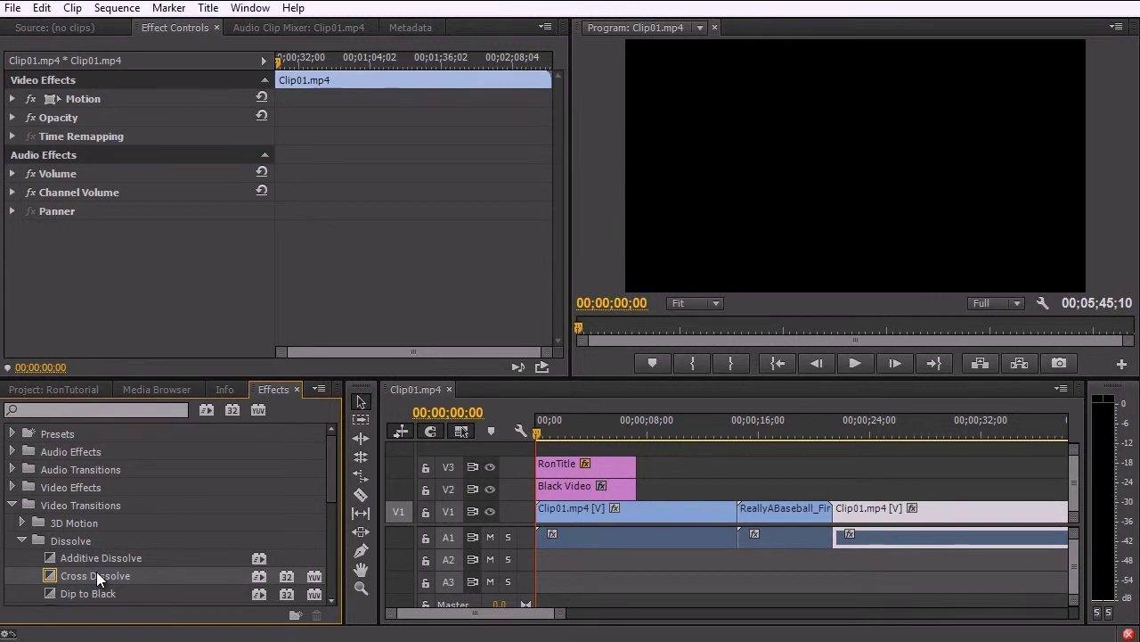
drag(96, 572, 633, 465)
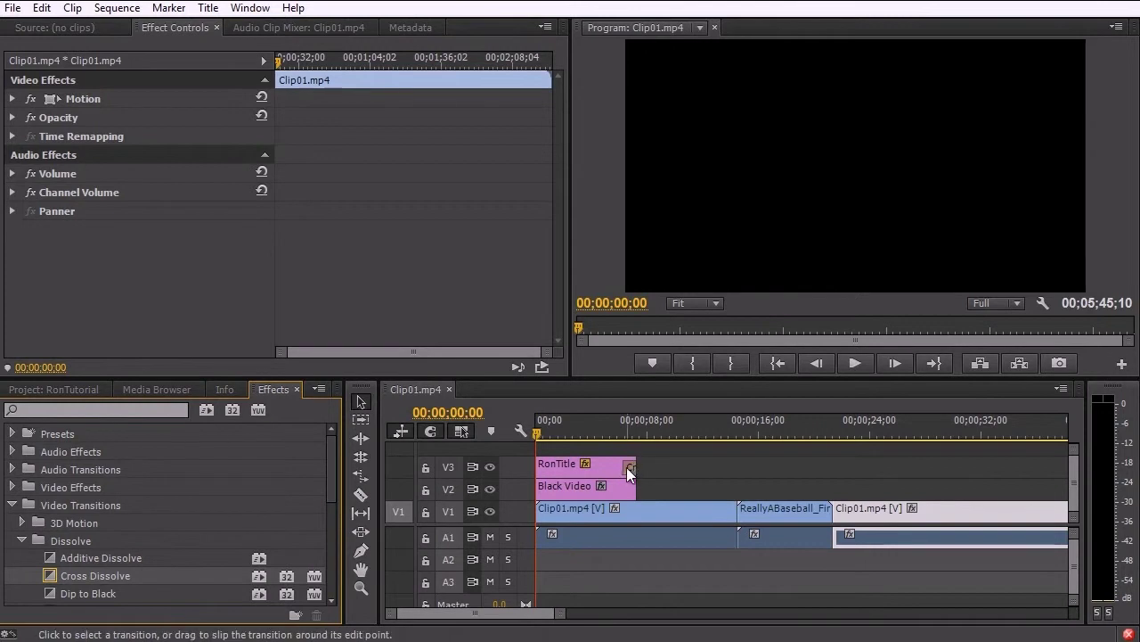
Lengthen the Cross Dissolve on RonTitle to 00;00;03;26 and scrub through the fade to check it
click(628, 467)
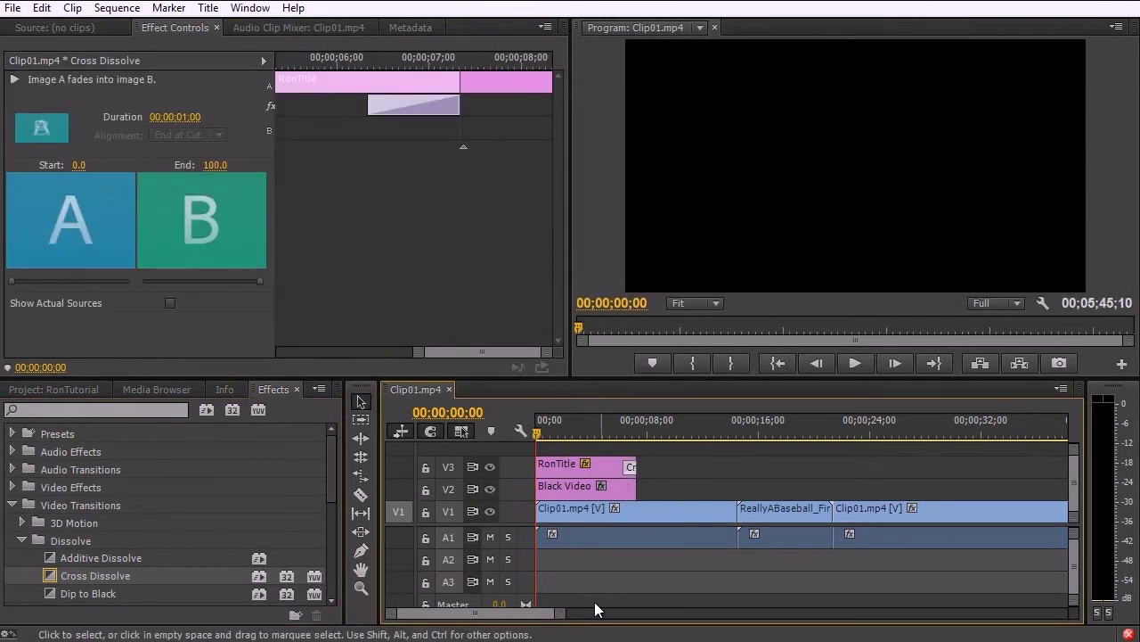
drag(556, 613, 489, 615)
drag(873, 472, 720, 490)
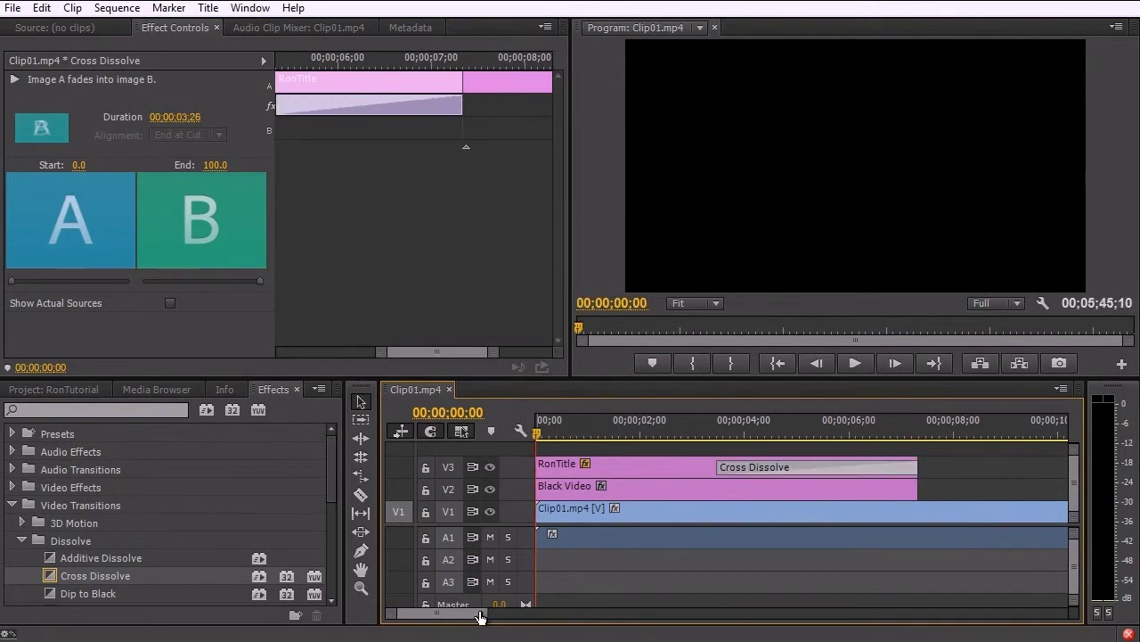
drag(486, 614, 499, 614)
drag(549, 425, 760, 434)
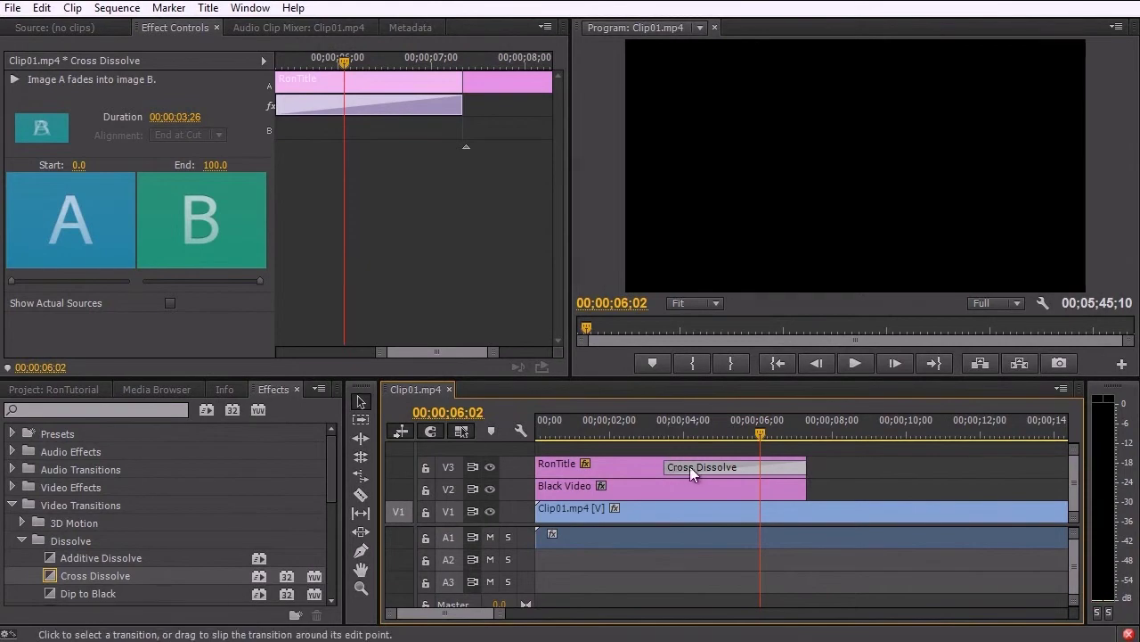
click(743, 430)
click(643, 442)
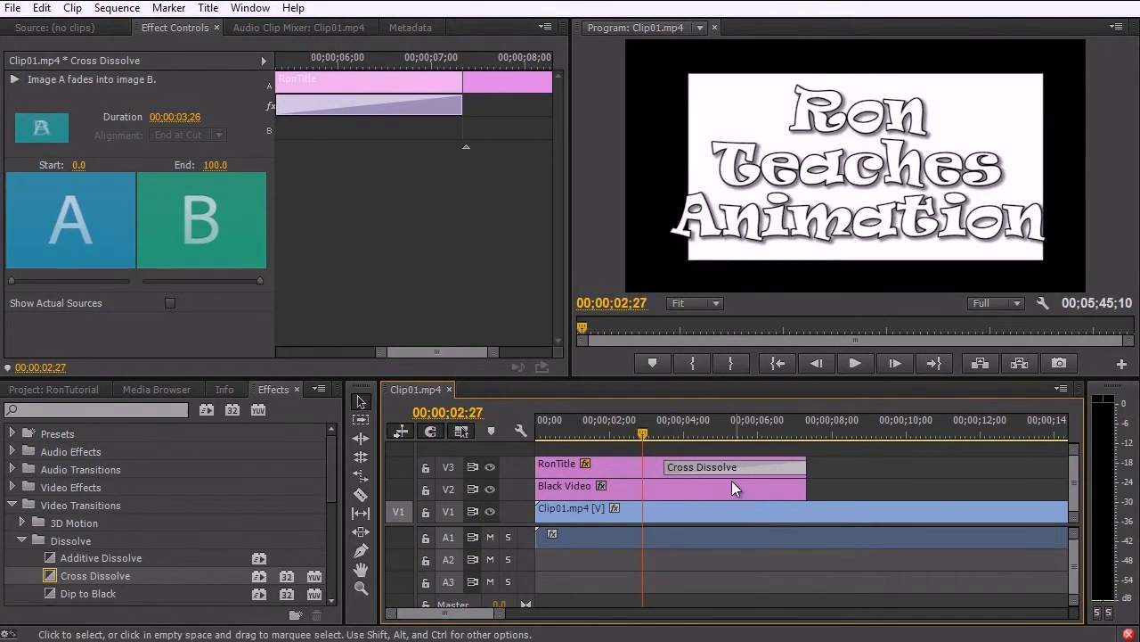
Apply a Cross Dissolve to the end of Black Video on V2, lengthen it to 00;00;03;26 and preview the fade
drag(78, 576, 674, 504)
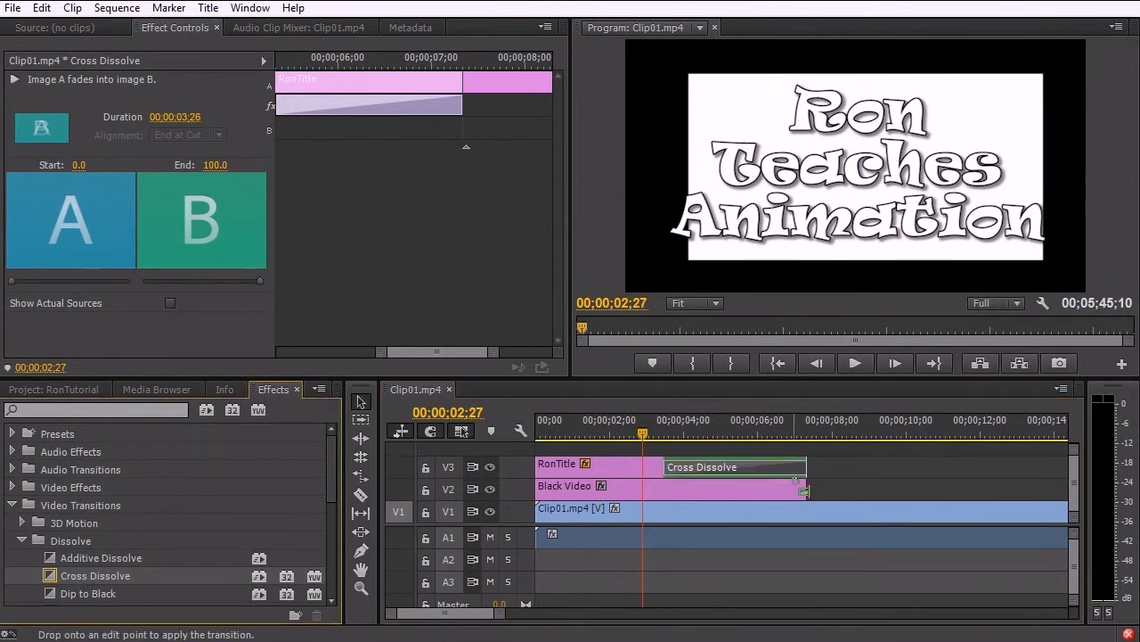
drag(804, 490, 667, 504)
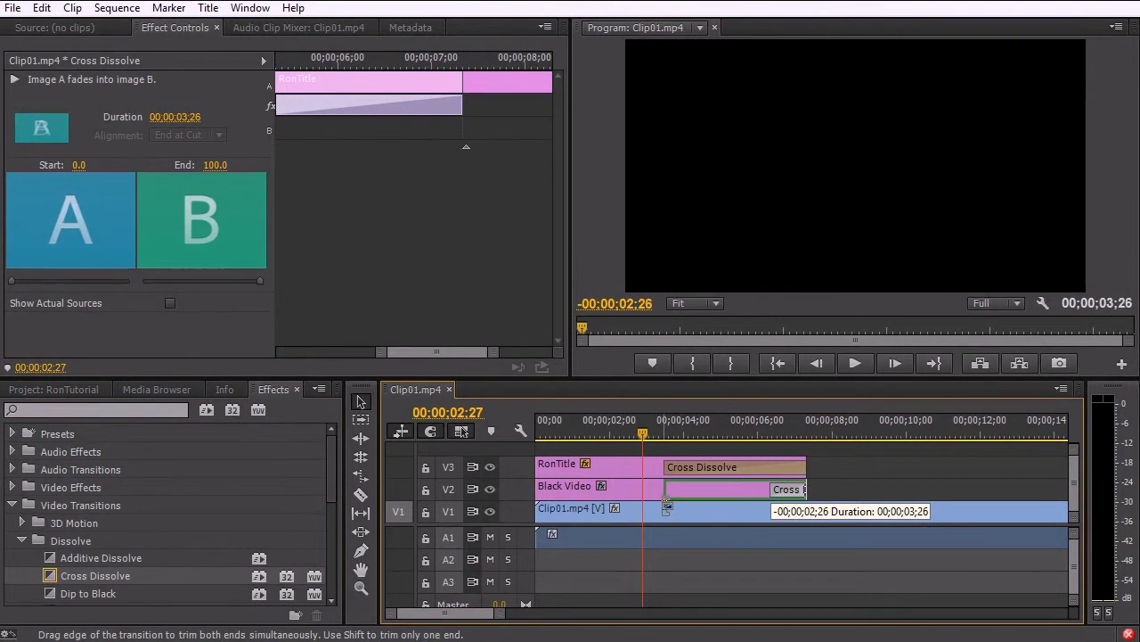
drag(665, 506, 665, 506)
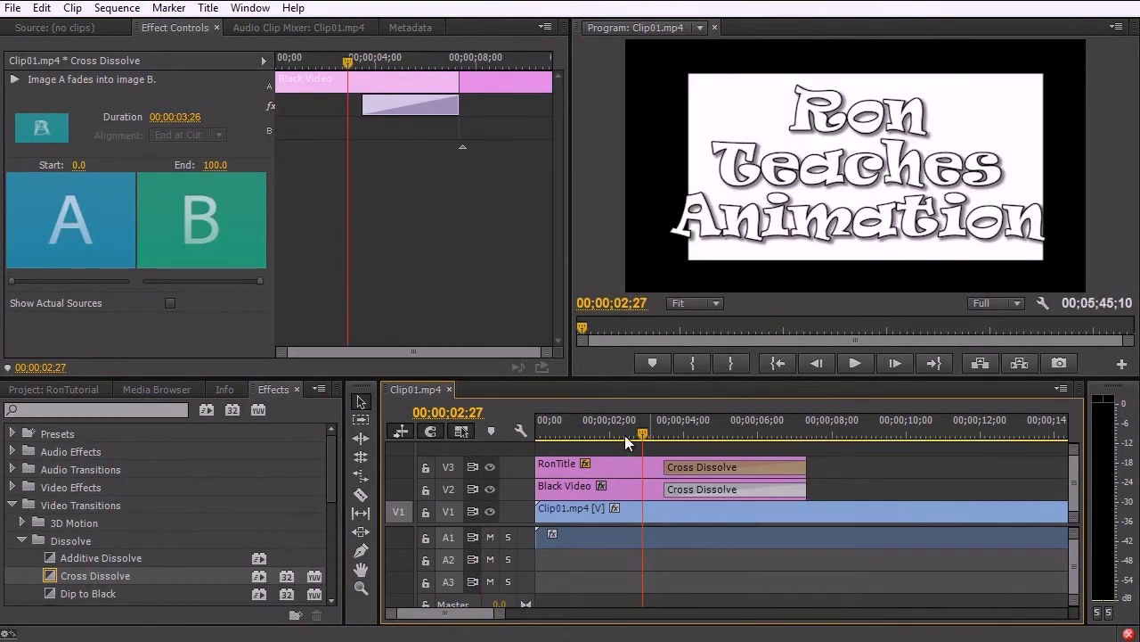
drag(624, 428, 844, 435)
Move the ReallyABaseball clip to V2 with its audio on A2, and slide it earlier to overlap the first Clip01.mp4 segment's end
drag(504, 613, 560, 621)
drag(790, 510, 787, 559)
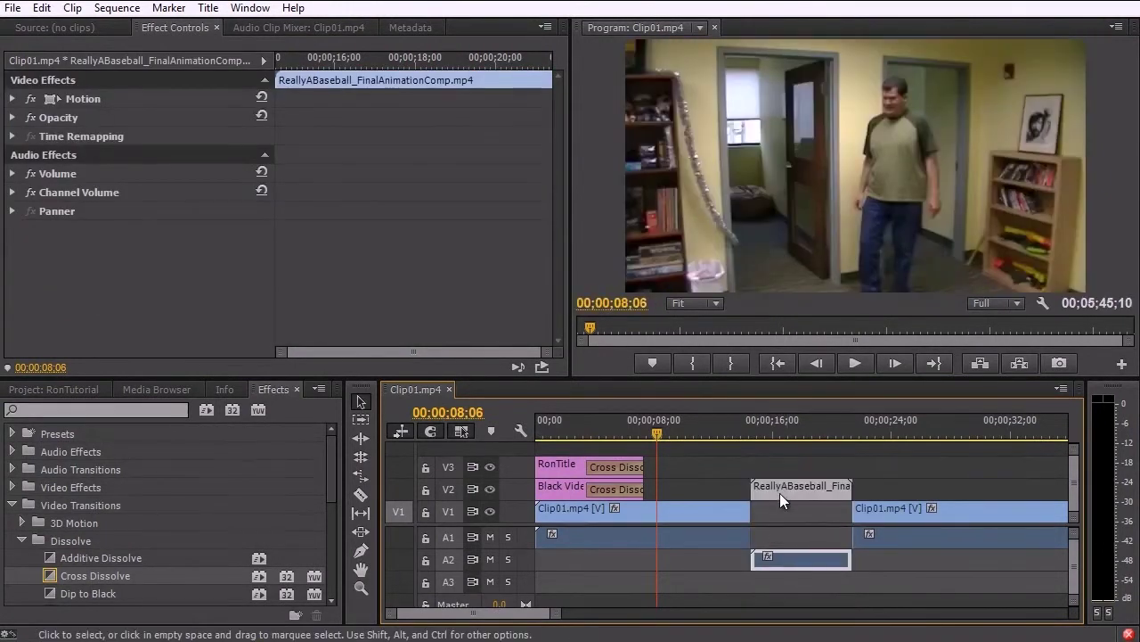
drag(782, 491, 748, 497)
Apply a Cross Dissolve to the start of the ReallyABaseball clip on V2
drag(547, 613, 513, 613)
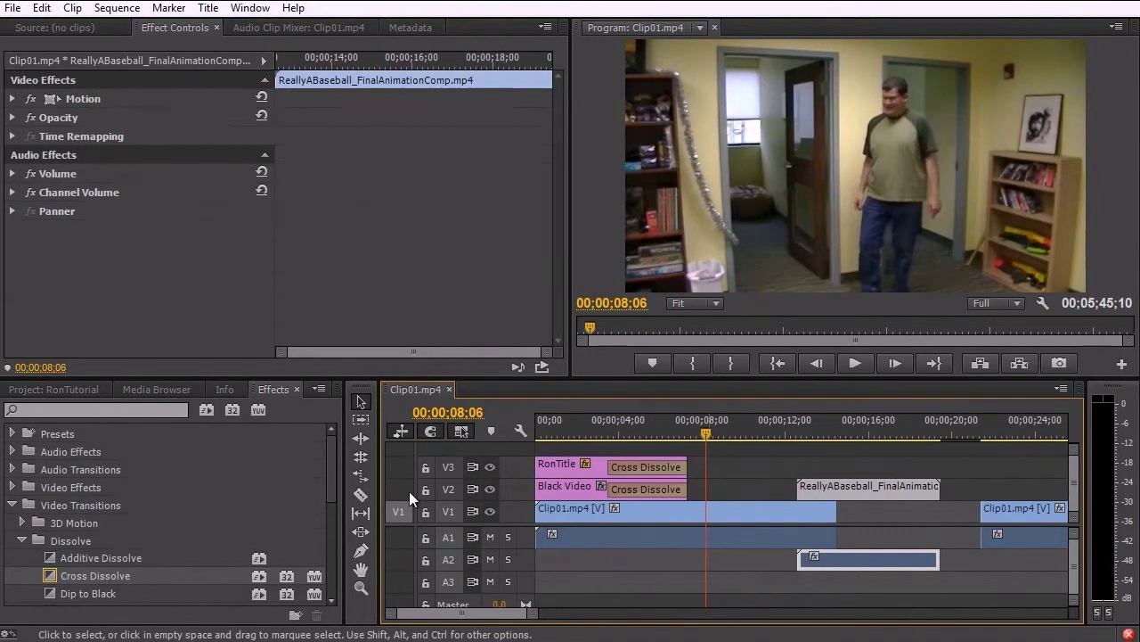
drag(95, 575, 812, 496)
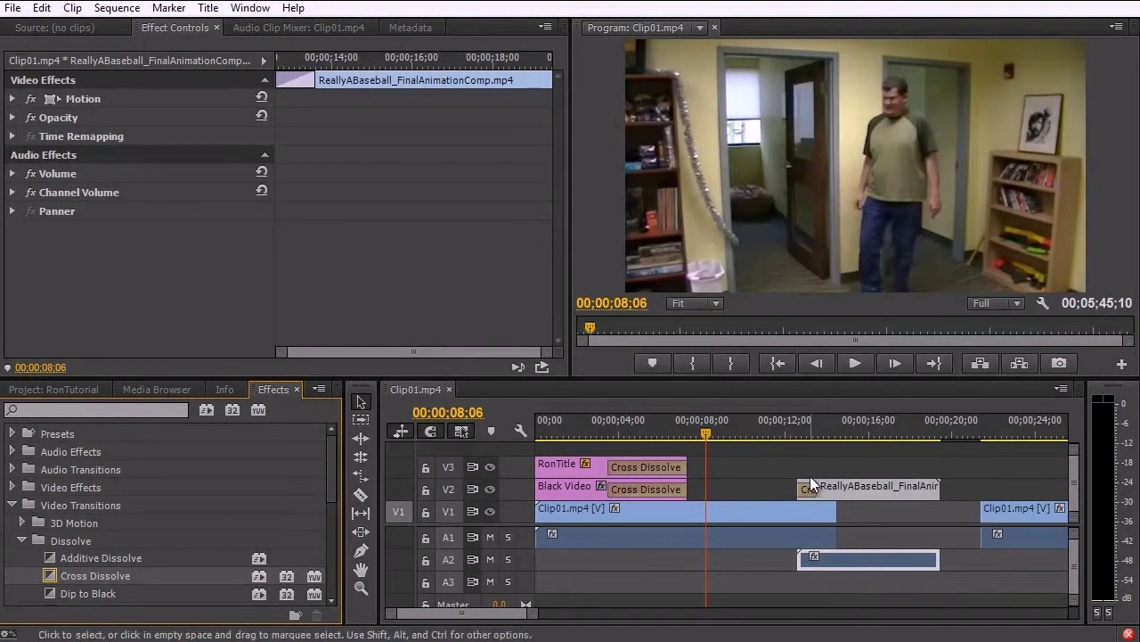
Slide the ReallyABaseball clip slightly later, lengthen its opening Cross Dissolve to 00;00;01;10 and scrub through the transition
drag(837, 490, 849, 490)
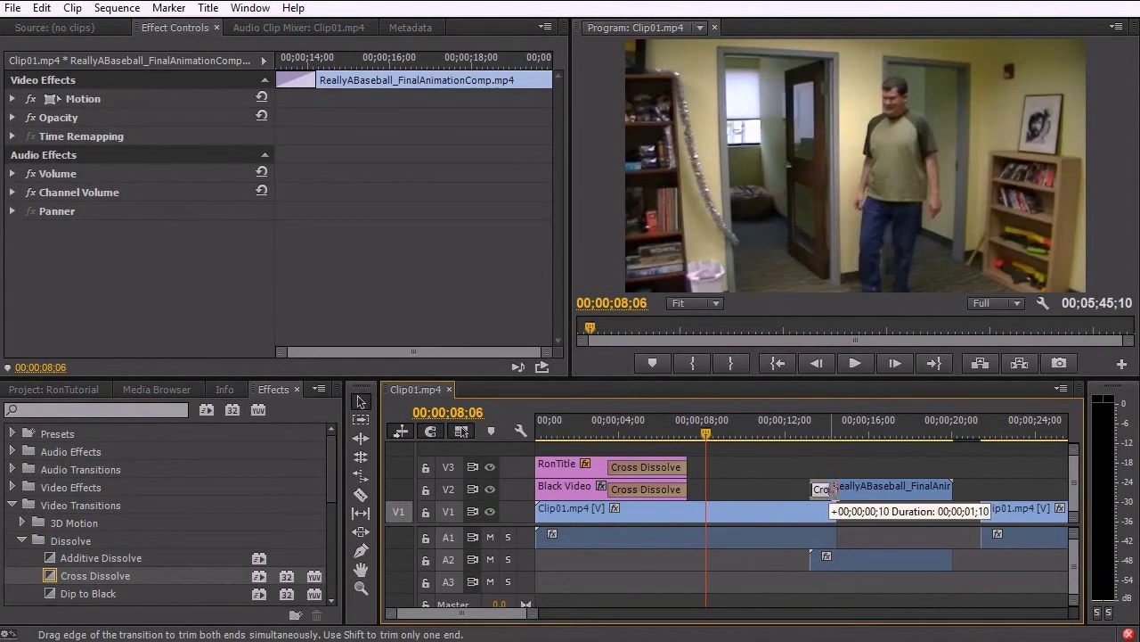
click(824, 489)
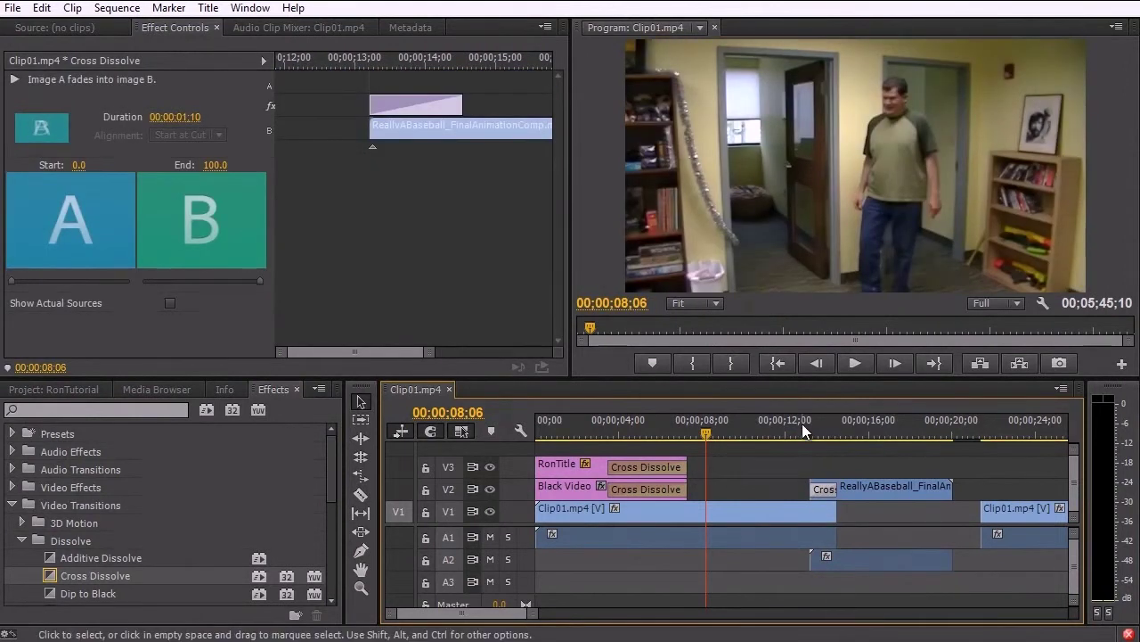
click(801, 431)
drag(803, 423, 895, 420)
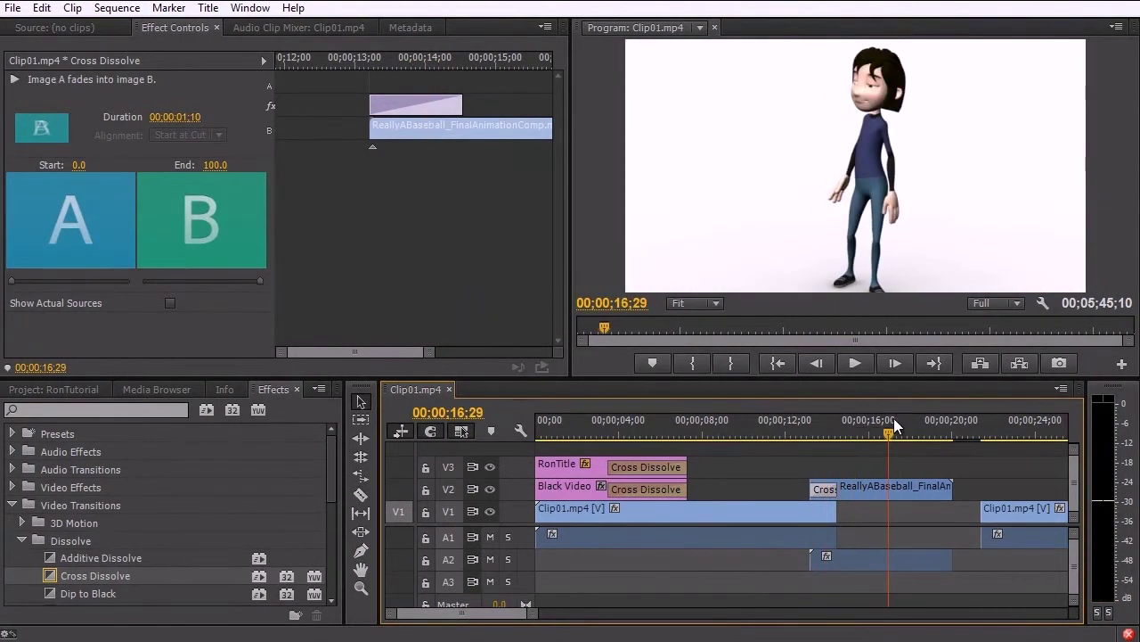
Slide the second Clip01.mp4 segment earlier under the animation's end, apply a Cross Dissolve to the end of ReallyABaseball and preview it
drag(1008, 512, 985, 523)
drag(138, 575, 928, 488)
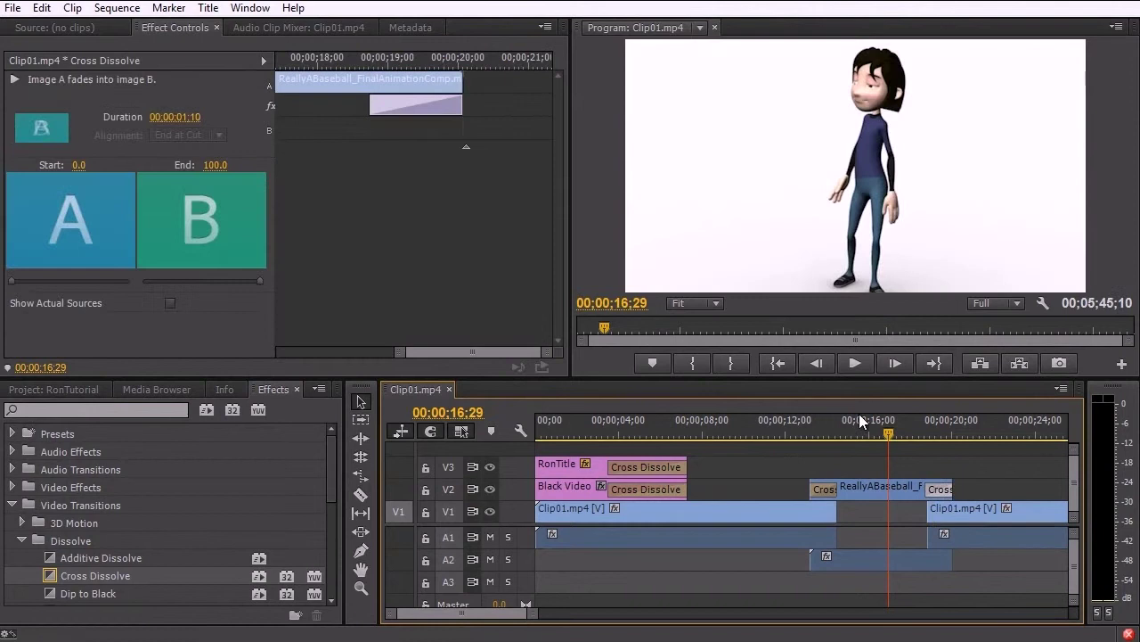
drag(925, 419, 964, 415)
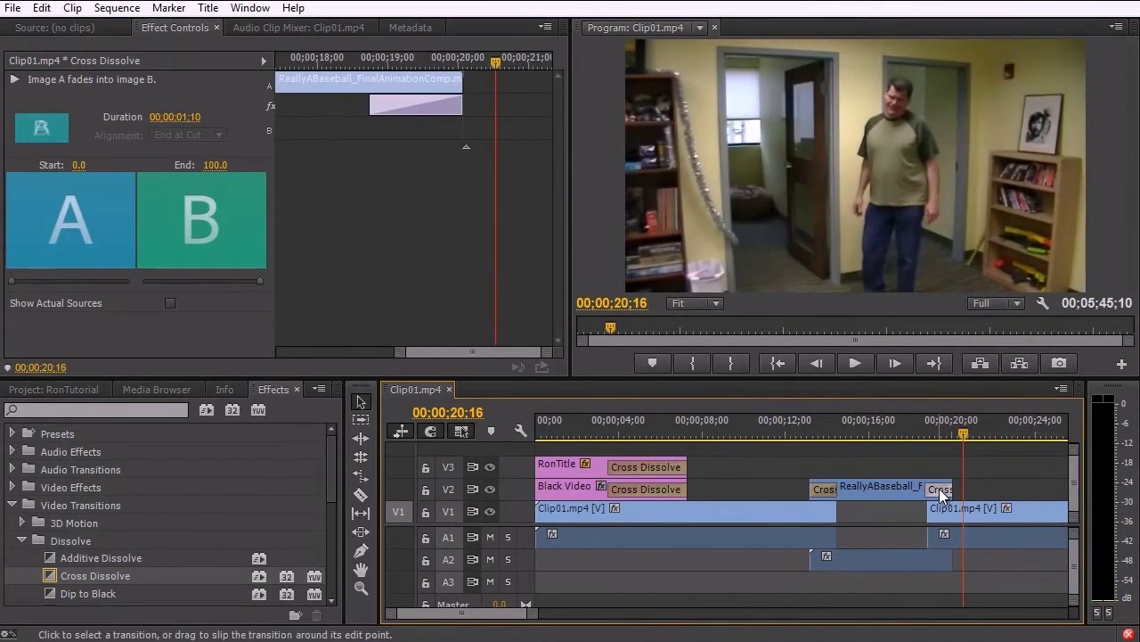
Delete the Cross Dissolve at ReallyABaseball's end, move the second Clip01.mp4 segment to start where that clip ends, and return the playhead to 00;00;00;00
key(Delete)
click(985, 511)
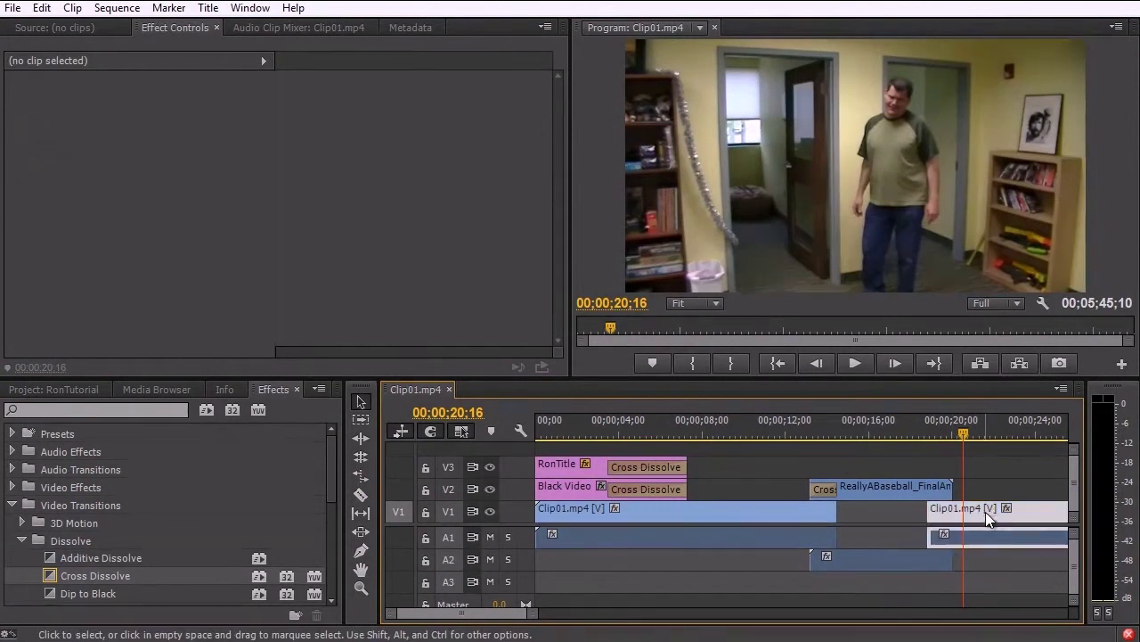
drag(985, 511, 1012, 515)
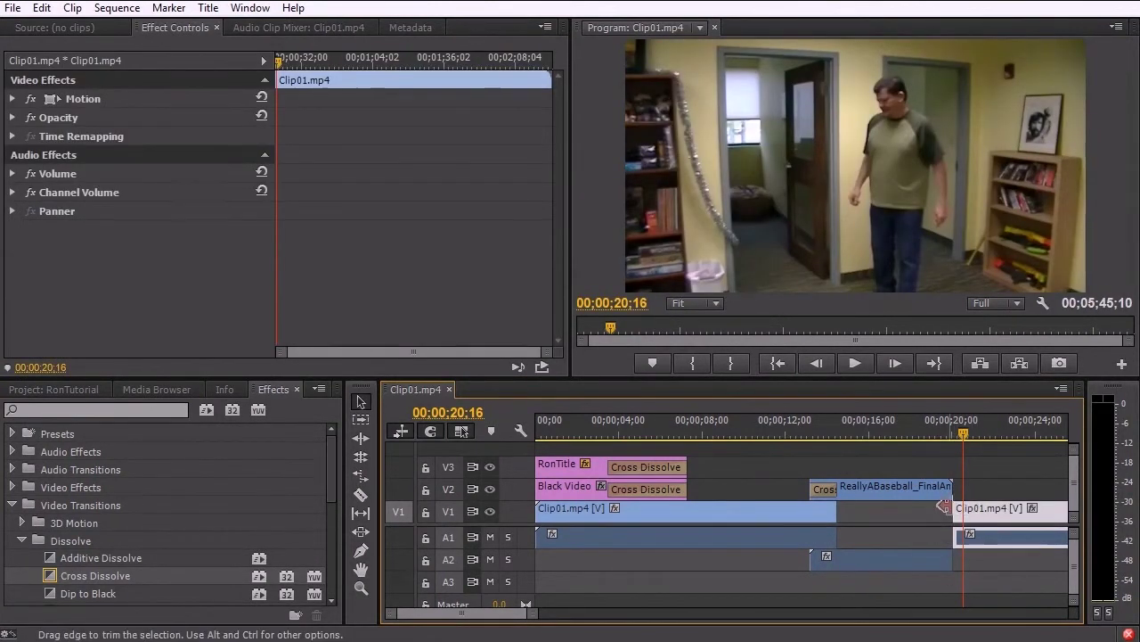
click(945, 432)
drag(947, 431, 529, 425)
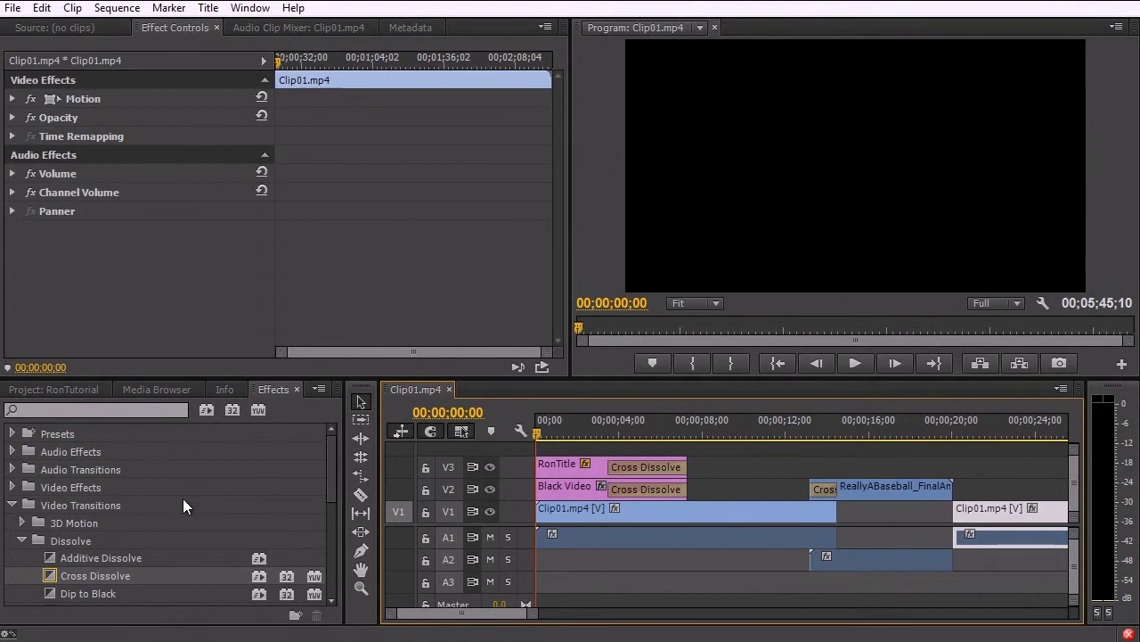
Replace the Cross Dissolve at the start of ReallyABaseball with the 3D Motion transition Cube Spin and scrub through it
click(21, 540)
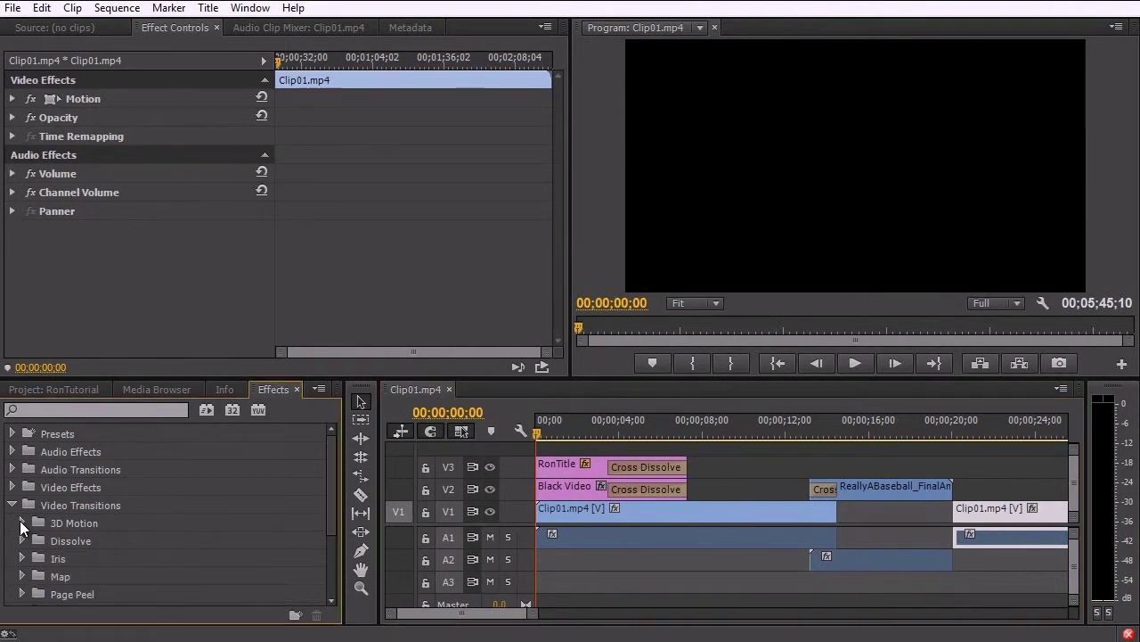
click(22, 523)
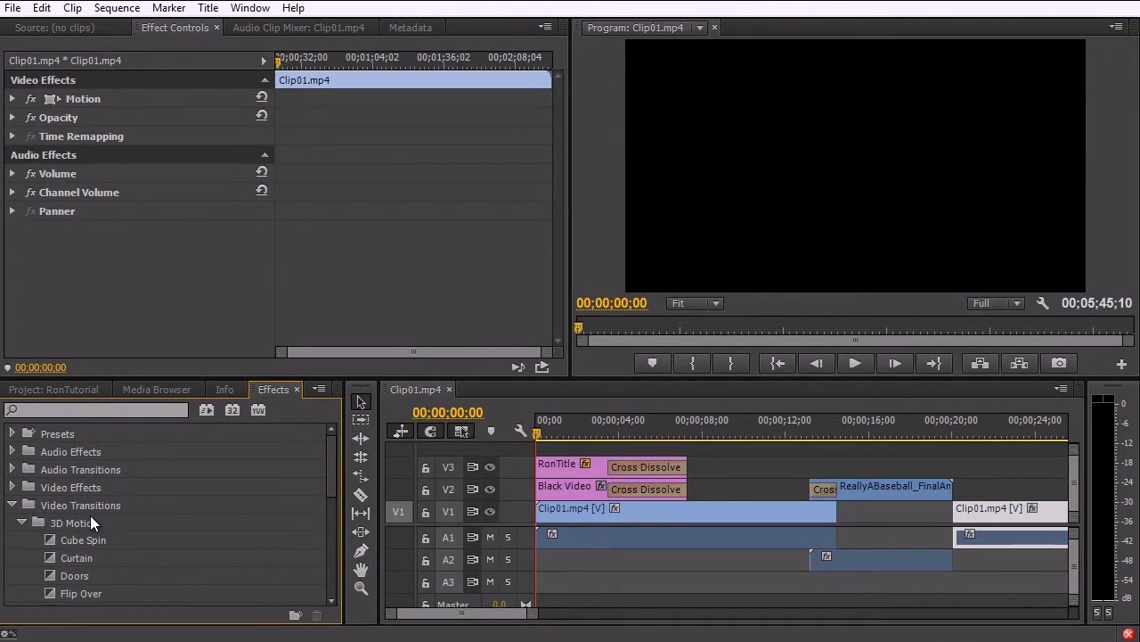
drag(82, 542, 819, 495)
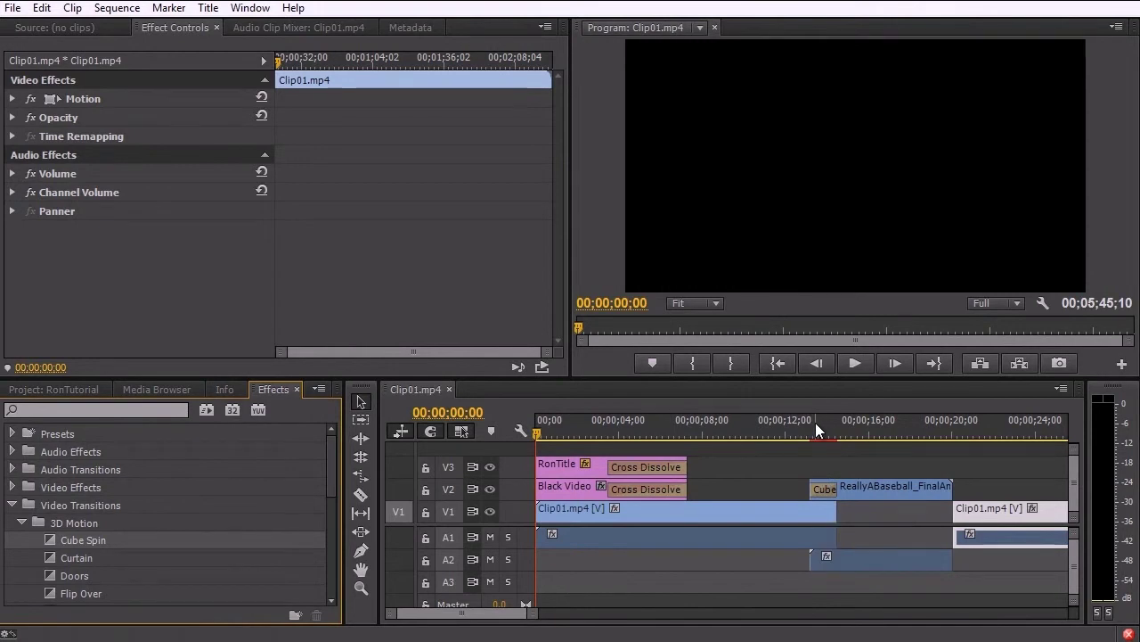
drag(816, 422, 842, 425)
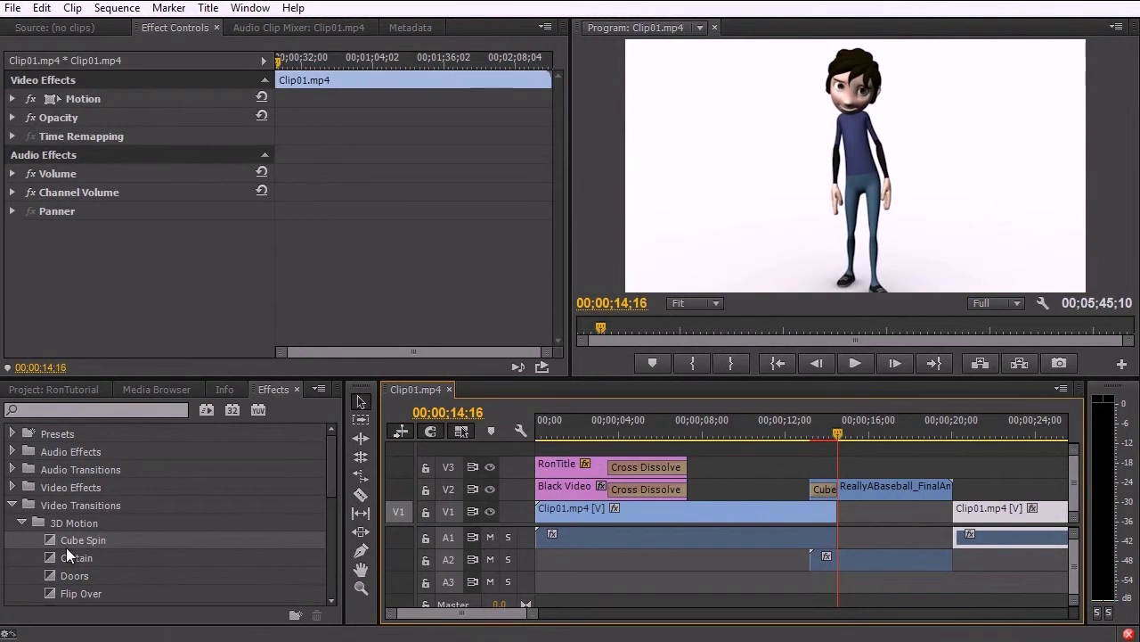
Apply the Curtain transition to the start of ReallyABaseball, enable its Reverse option and preview both directions
drag(73, 556, 822, 489)
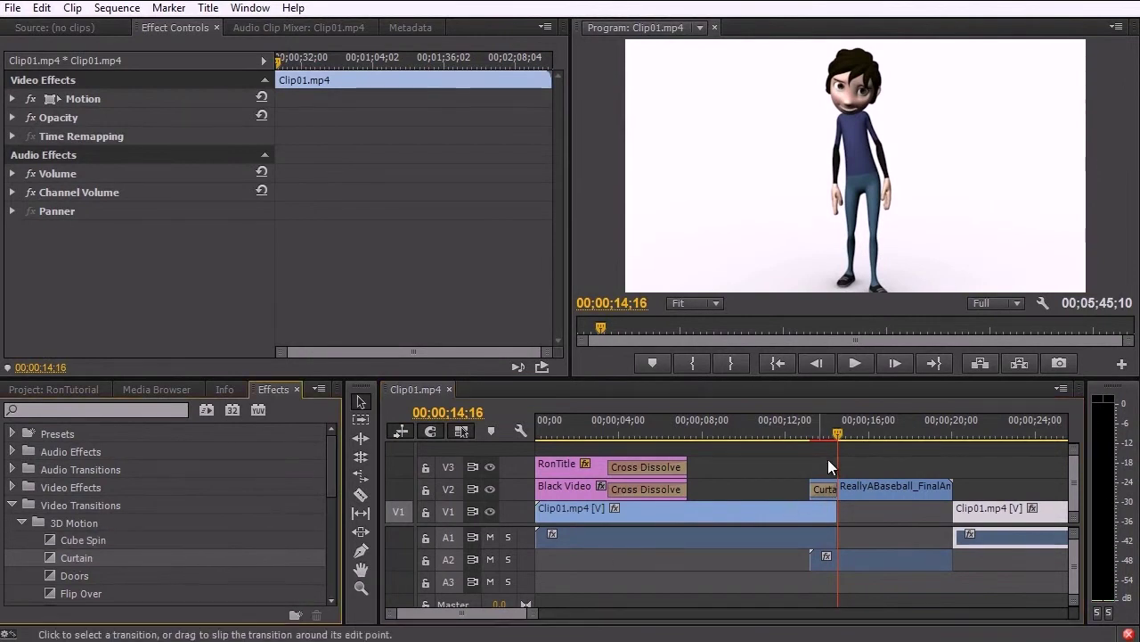
drag(803, 428, 829, 426)
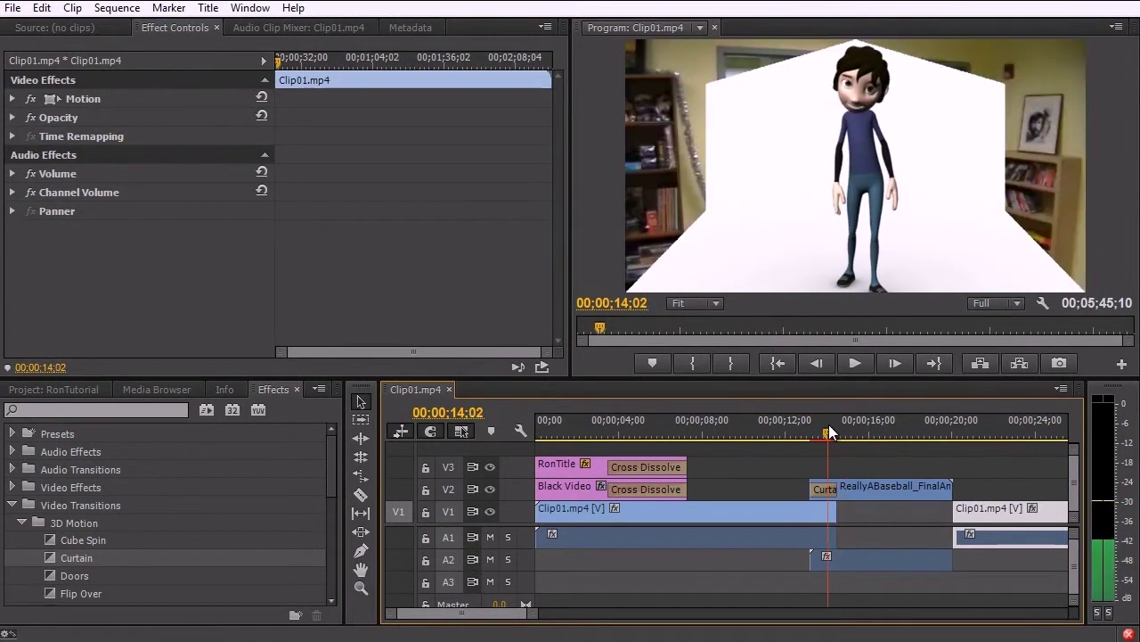
click(815, 489)
click(826, 487)
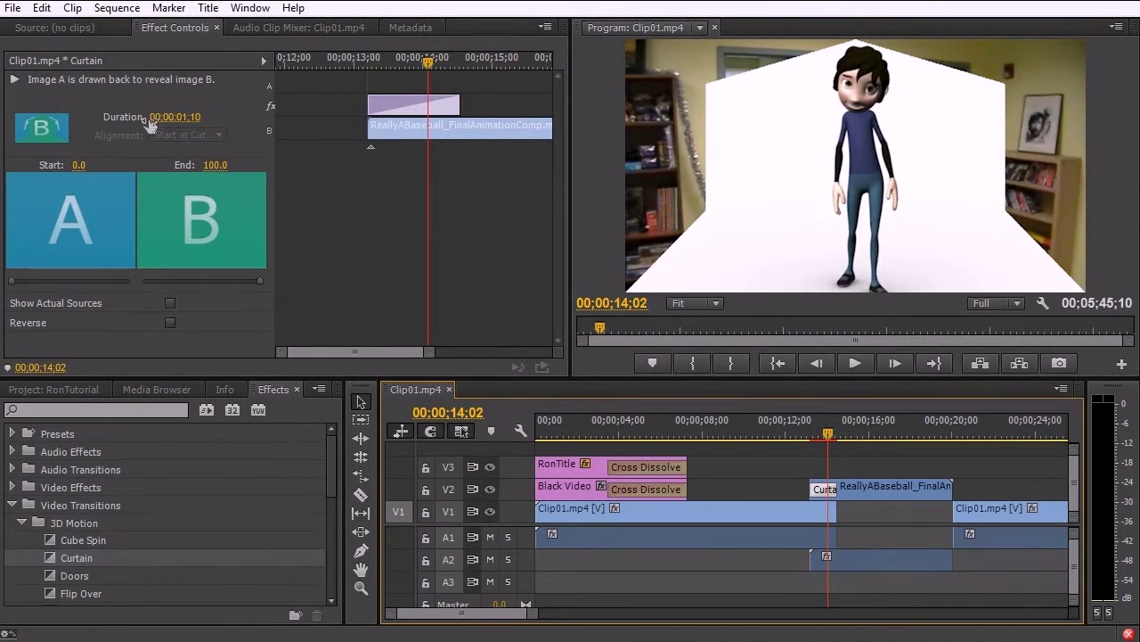
click(171, 322)
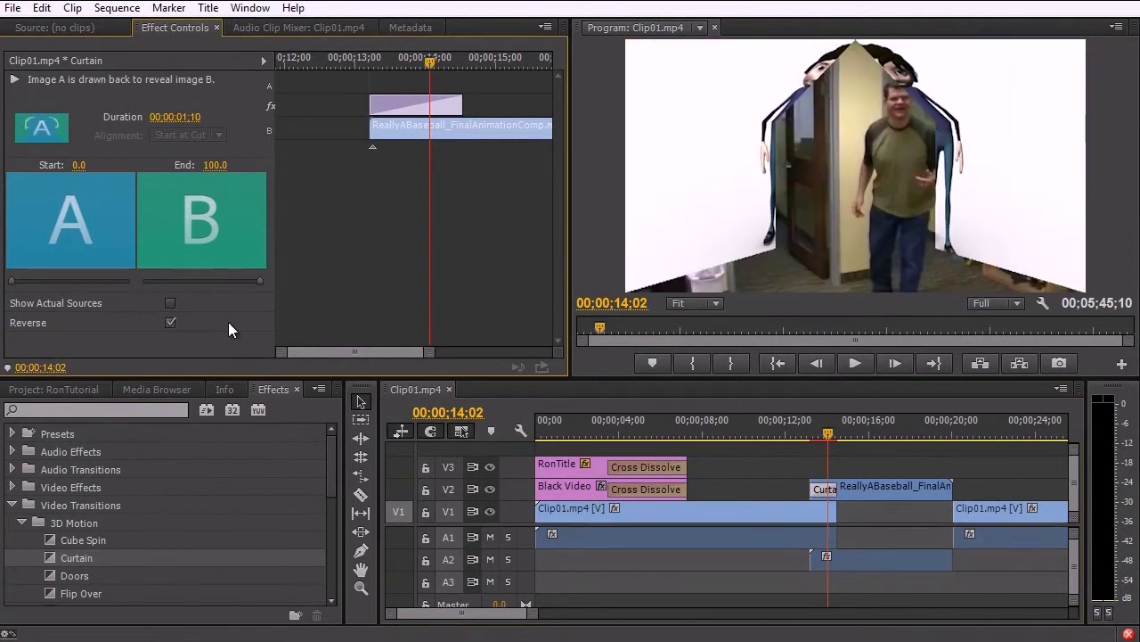
drag(824, 435, 802, 425)
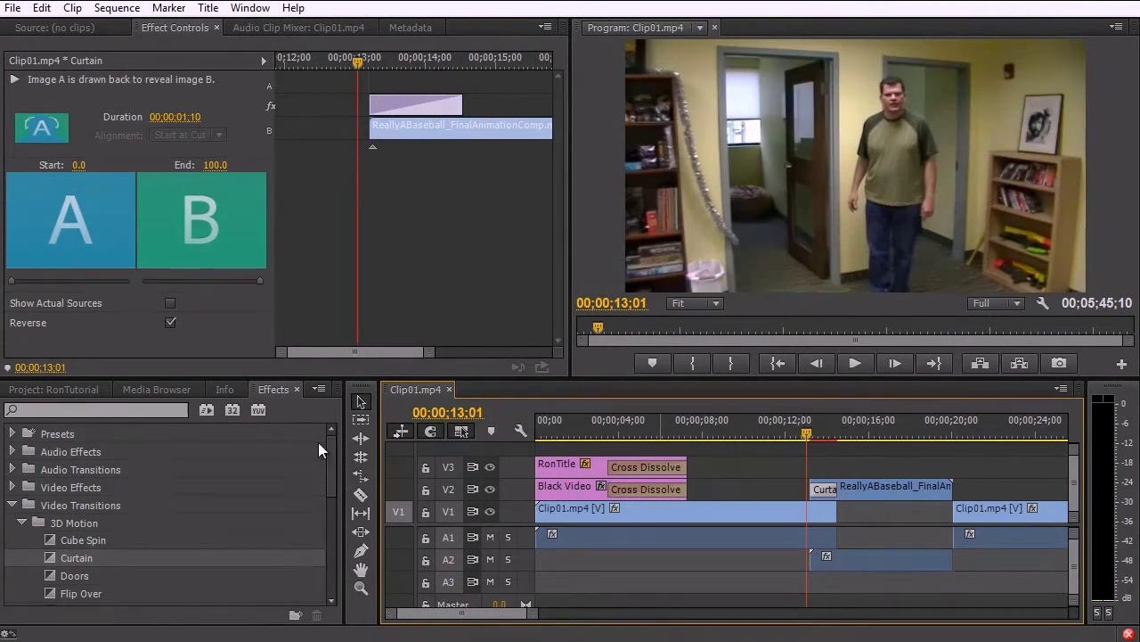
Apply the Doors transition to the start of ReallyABaseball, turn on Reverse and scrub through the effect
drag(105, 577, 827, 486)
mouse_move(813, 433)
mouse_down()
mouse_move(801, 432)
mouse_move(853, 427)
mouse_move(807, 439)
mouse_move(830, 439)
mouse_up()
click(820, 489)
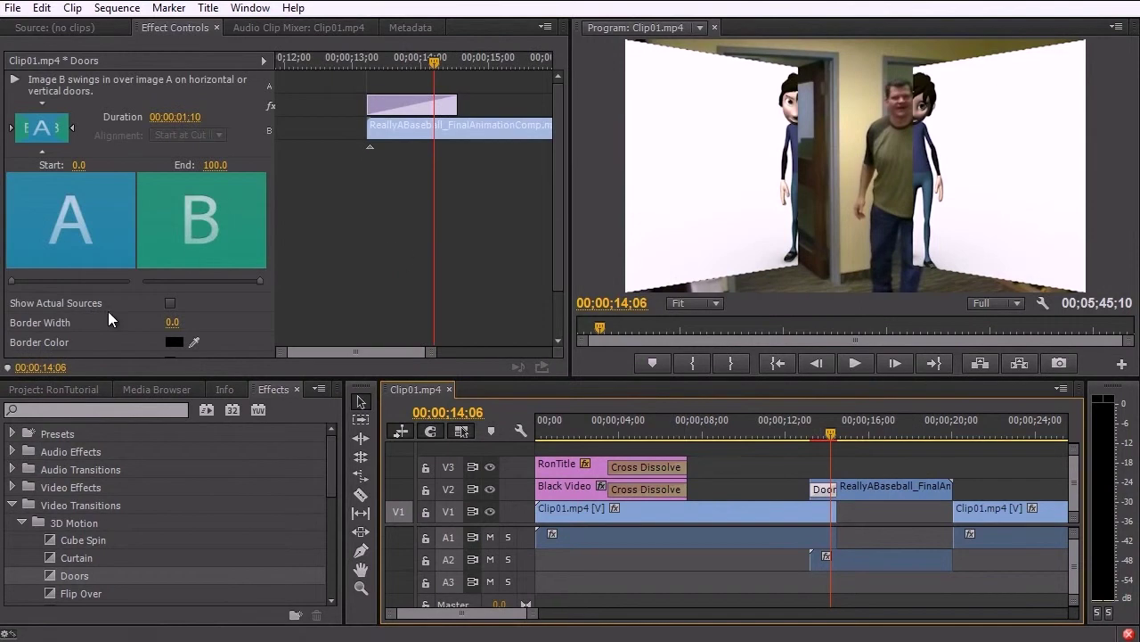
scroll(206, 279, down, 1)
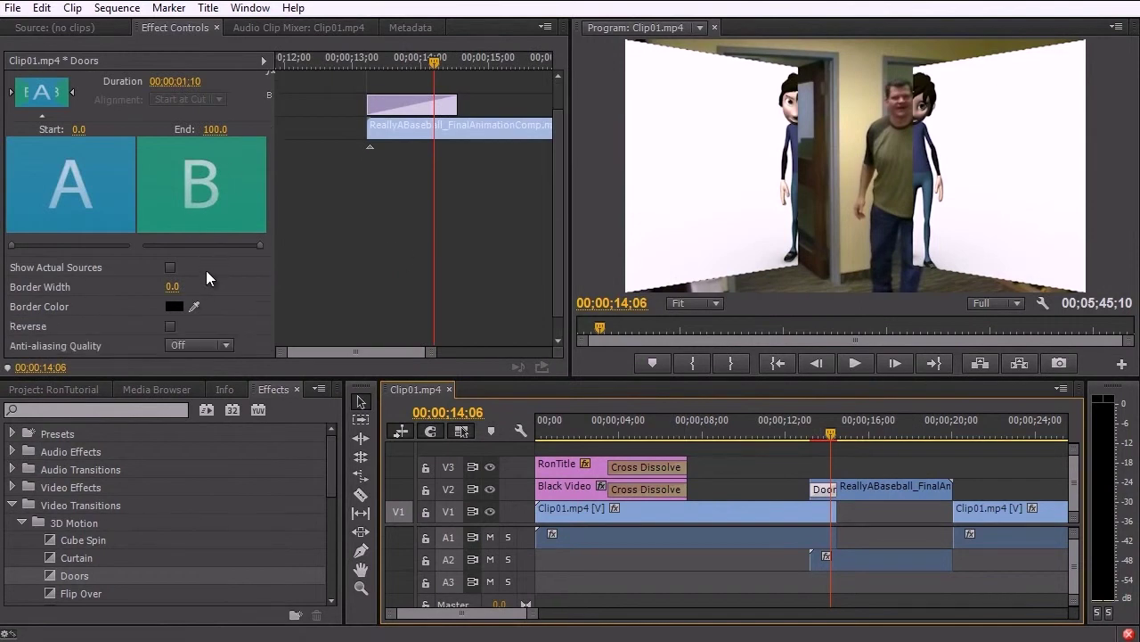
click(169, 326)
mouse_move(803, 430)
mouse_down()
mouse_move(793, 429)
mouse_move(843, 428)
mouse_move(802, 430)
mouse_up()
Replace the Doors transition at the start of ReallyABaseball with Iris Box and scrub through it
drag(330, 484, 336, 570)
click(21, 473)
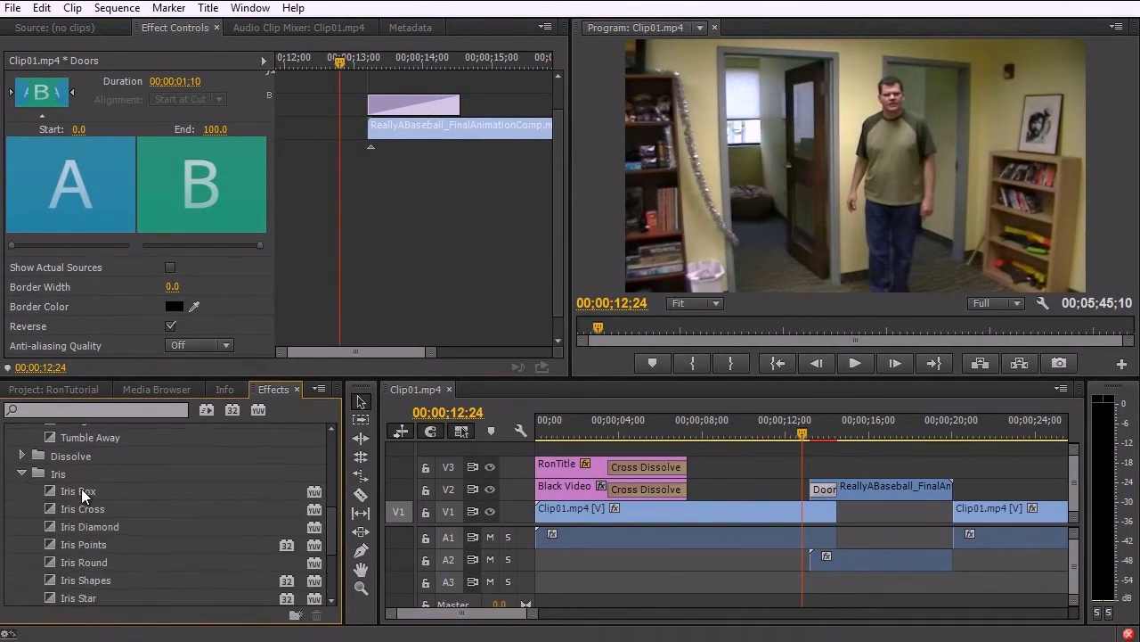
click(85, 489)
drag(86, 490, 819, 499)
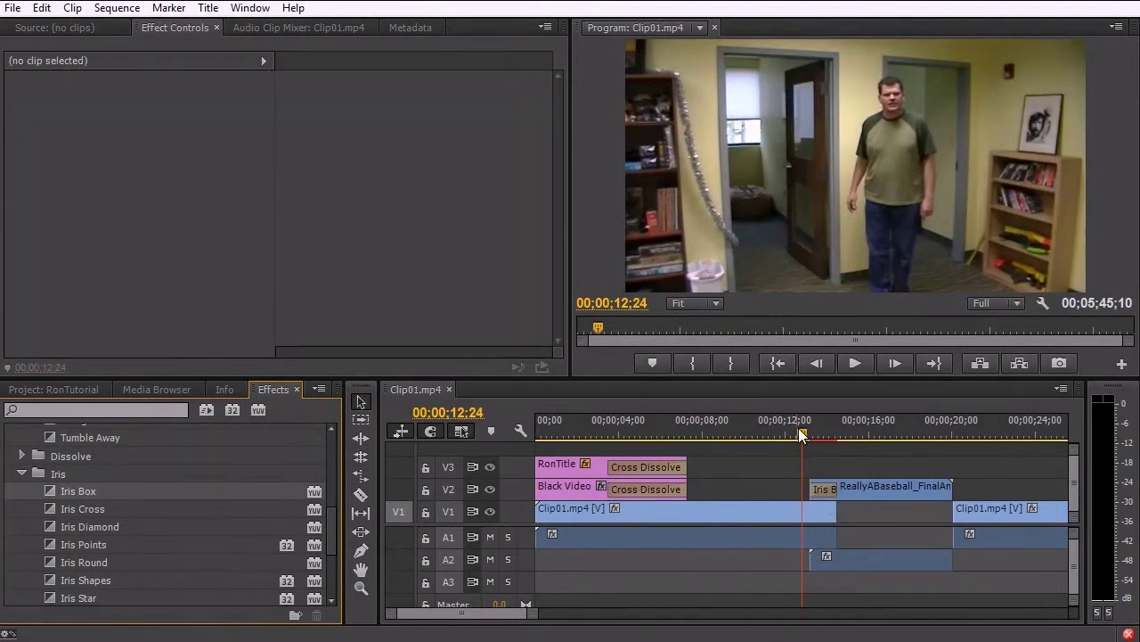
drag(800, 427, 807, 450)
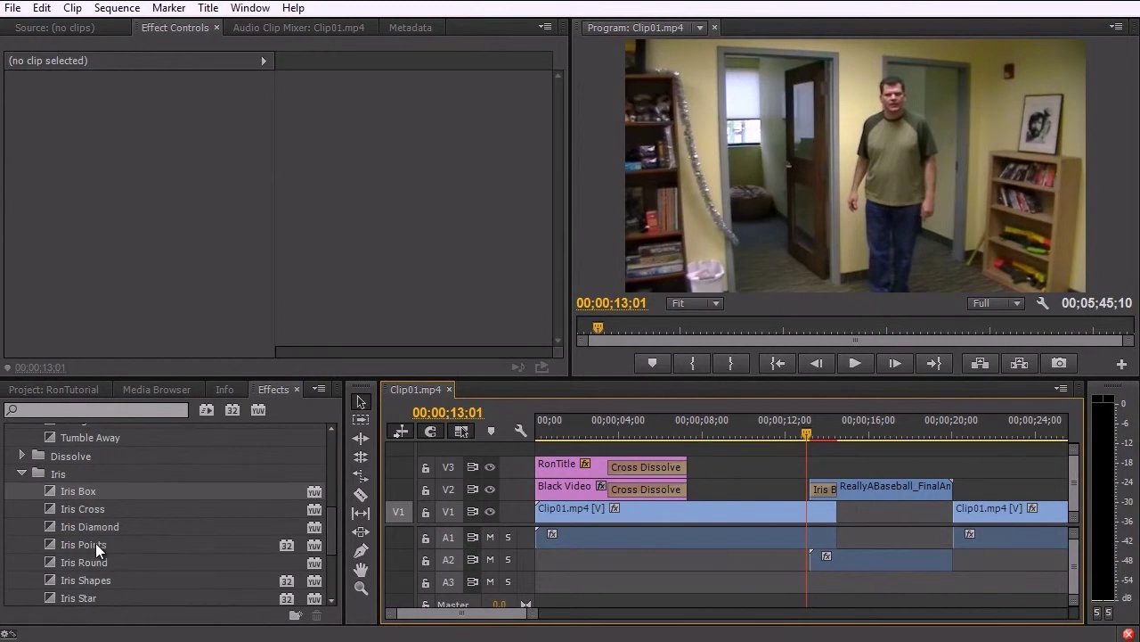
Swap the Iris Box transition on ReallyABaseball for Iris Points and preview it in the sequence
drag(95, 543, 736, 545)
drag(834, 506, 824, 490)
mouse_move(808, 426)
mouse_down()
mouse_move(847, 426)
mouse_move(798, 440)
mouse_up()
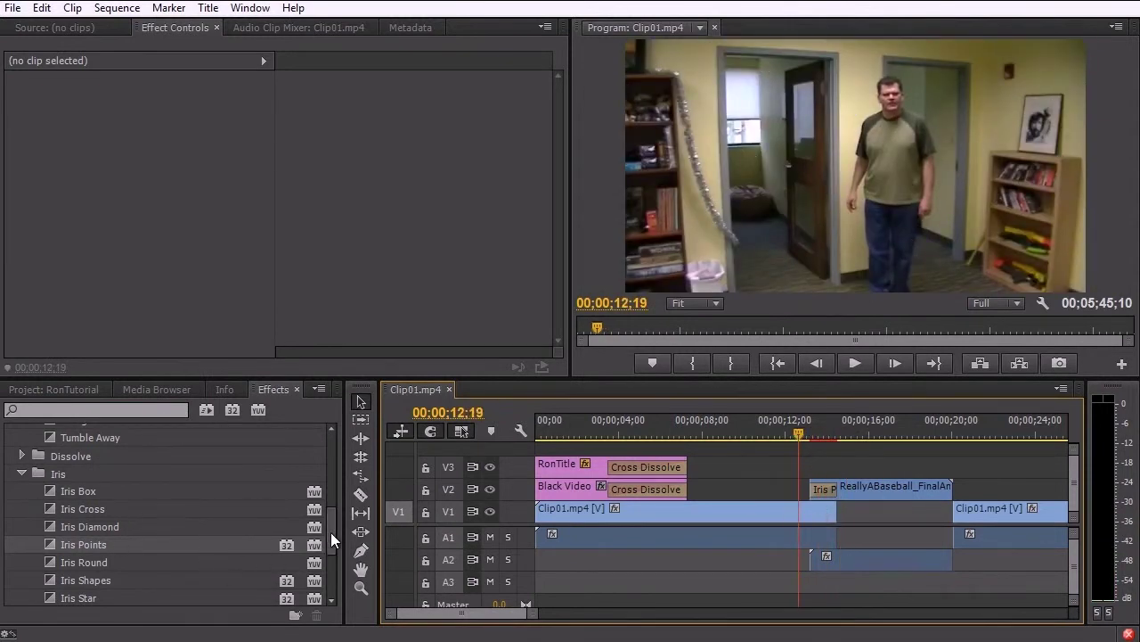
Apply the Page Peel transition Center Peel to the start of ReallyABaseball and scrub through it
drag(330, 533, 334, 574)
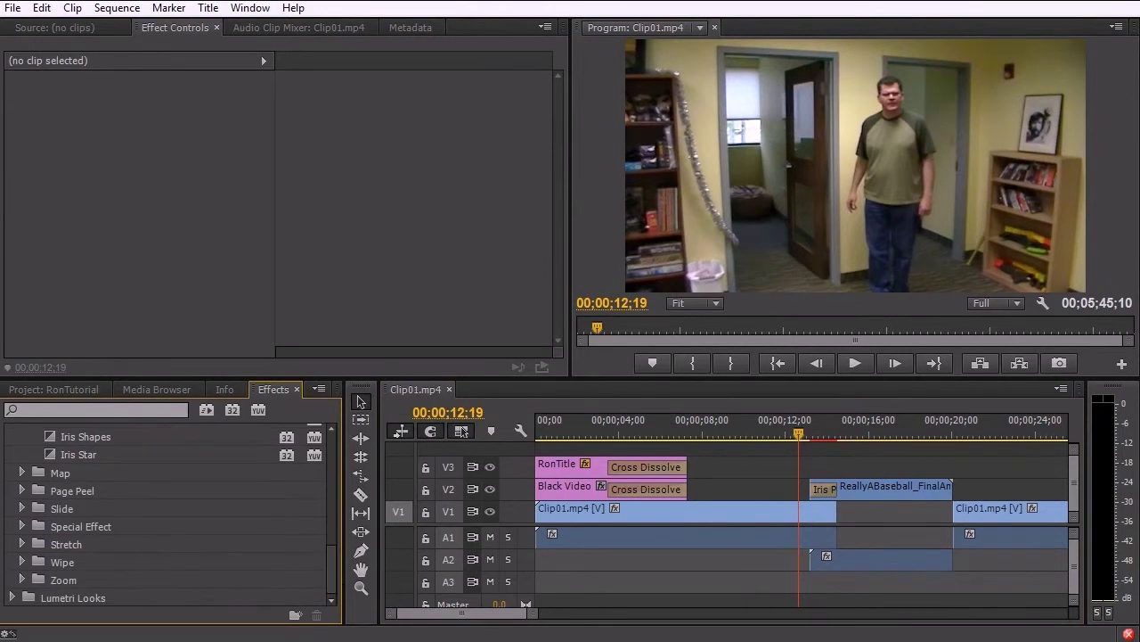
click(21, 490)
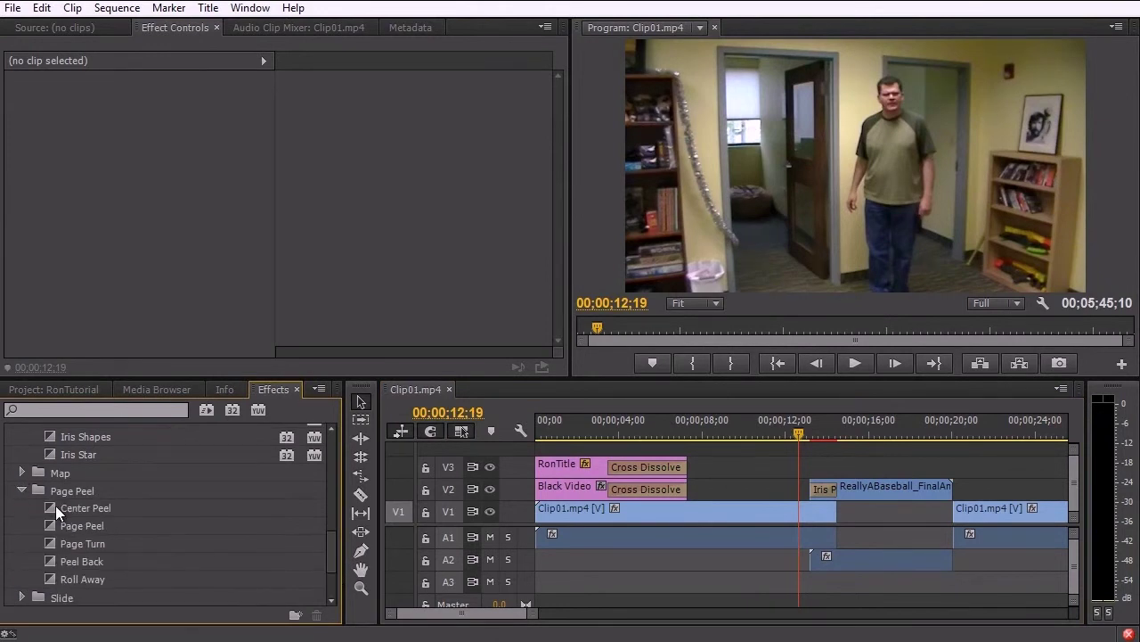
drag(68, 505, 833, 510)
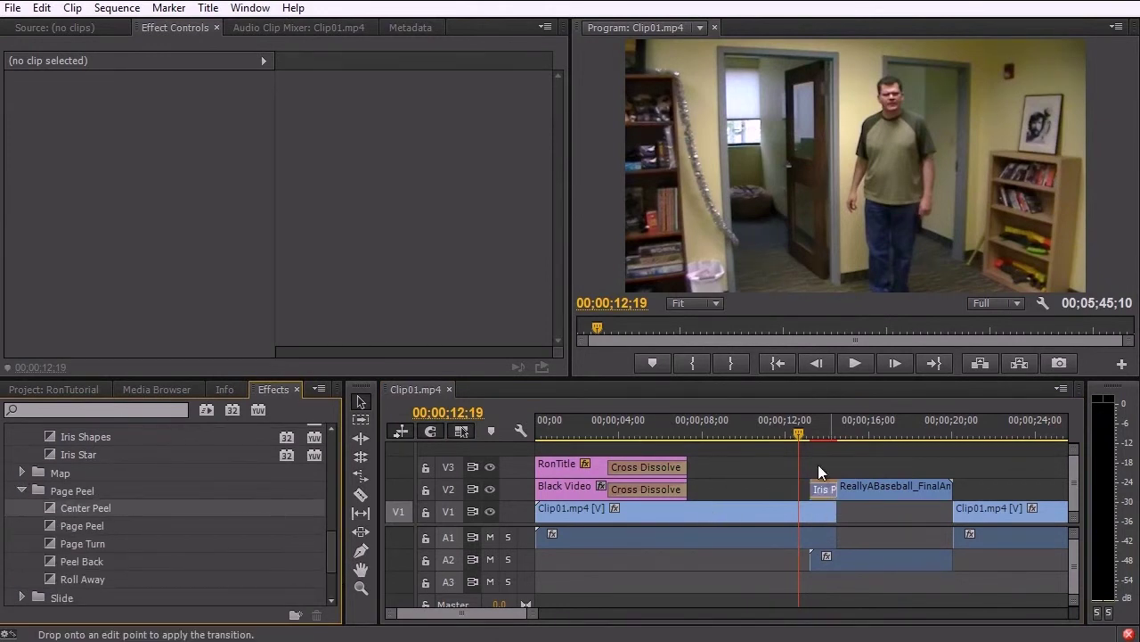
mouse_move(806, 427)
mouse_down()
mouse_move(850, 423)
mouse_move(803, 433)
mouse_up()
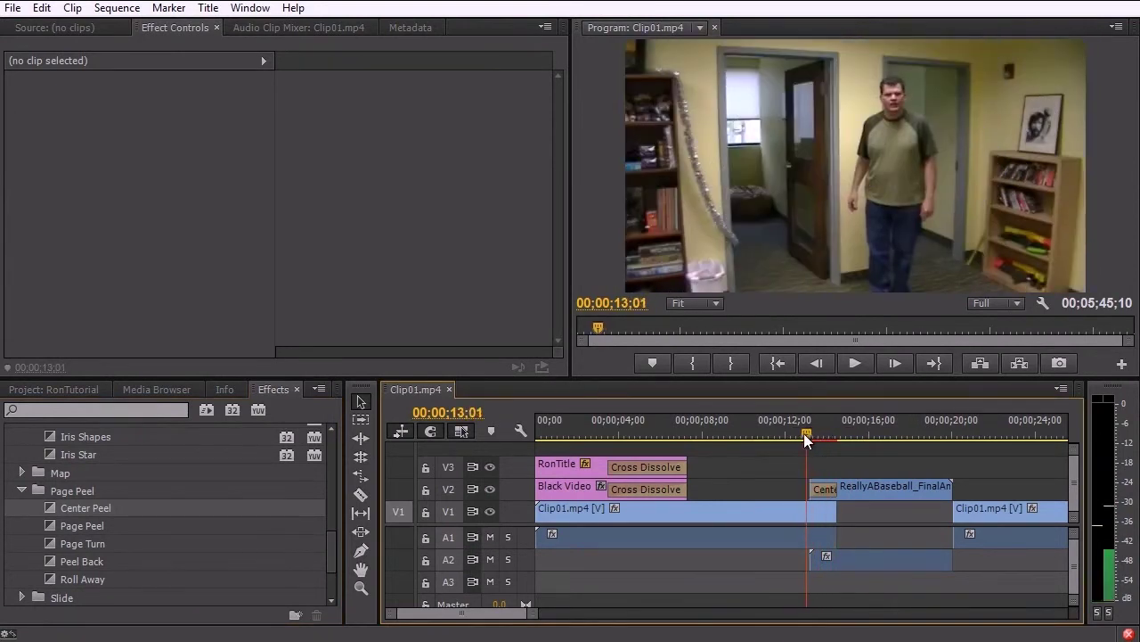
Try the Slide transitions Band Slide and Center Merge in turn at the start of ReallyABaseball, previewing each one
click(21, 597)
scroll(55, 513, down, 2)
drag(92, 554, 821, 490)
mouse_move(807, 433)
mouse_down()
mouse_move(847, 430)
mouse_move(804, 446)
mouse_up()
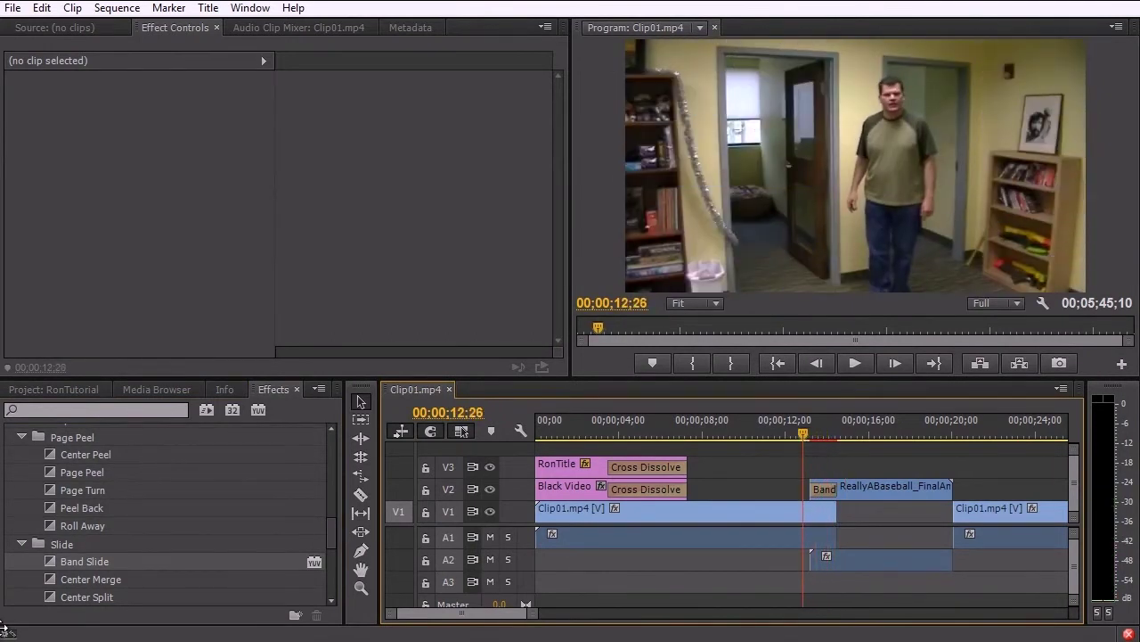
drag(79, 572, 821, 489)
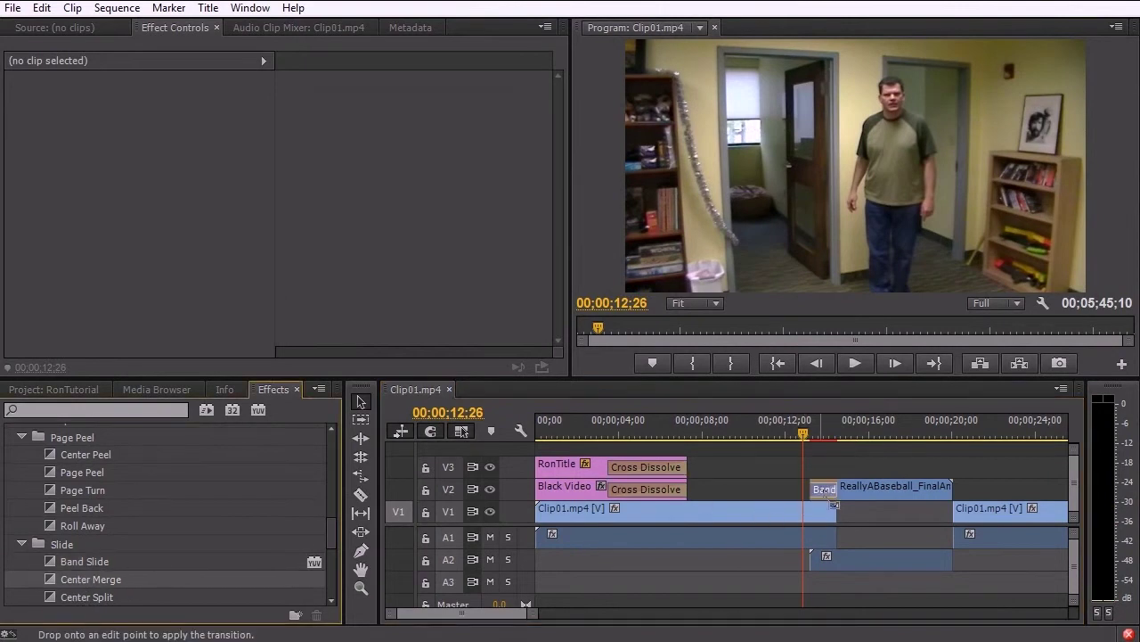
mouse_move(803, 432)
mouse_down()
mouse_move(841, 420)
mouse_move(796, 432)
mouse_up()
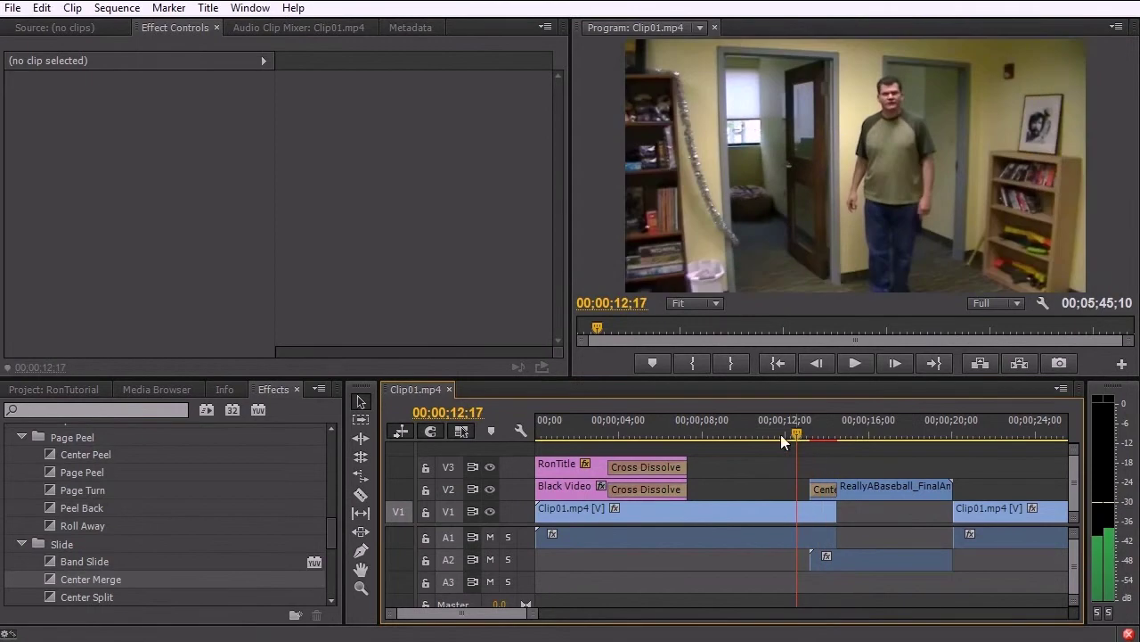
Apply the Cross Stretch transition to the start of ReallyABaseball and scrub back and forth through the effect
drag(329, 524, 340, 582)
click(22, 543)
drag(78, 559, 647, 507)
drag(820, 489, 828, 483)
drag(800, 435, 821, 435)
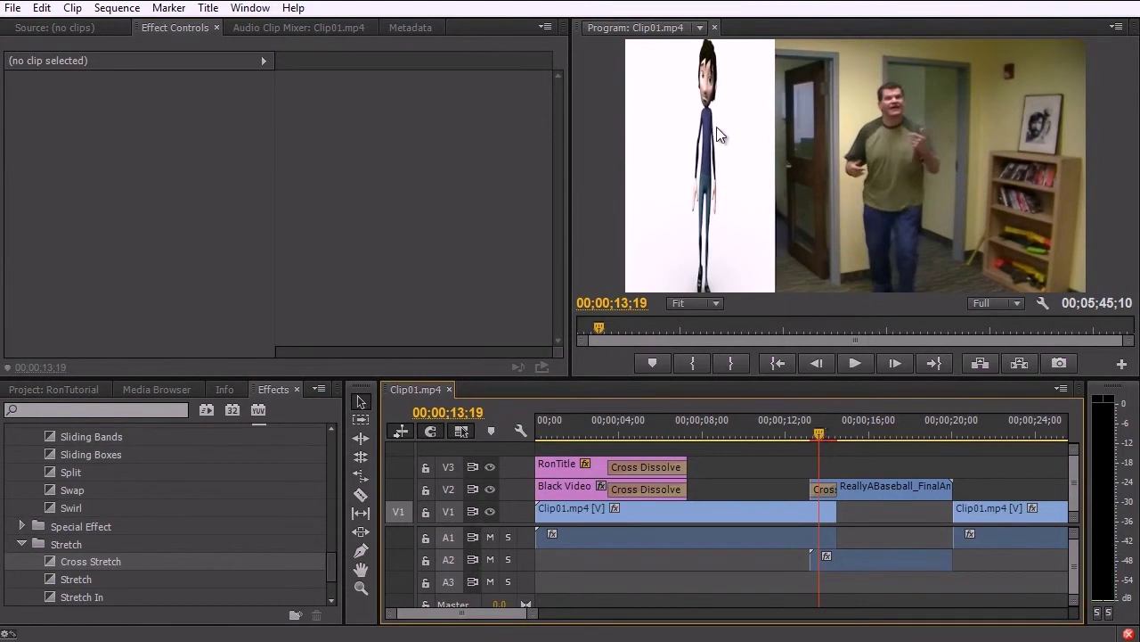
mouse_move(819, 435)
mouse_down()
mouse_move(800, 442)
mouse_move(842, 444)
mouse_move(806, 441)
mouse_up()
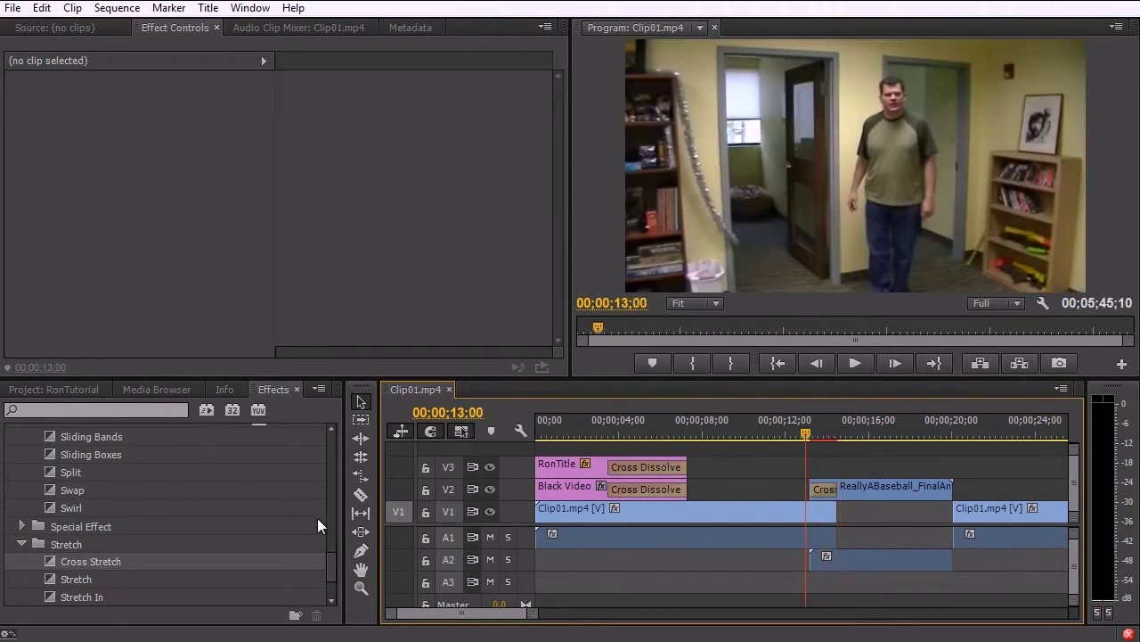
Replace Cross Stretch at the start of ReallyABaseball with the Wipe transition Barn Doors and preview it
scroll(328, 559, down, 3)
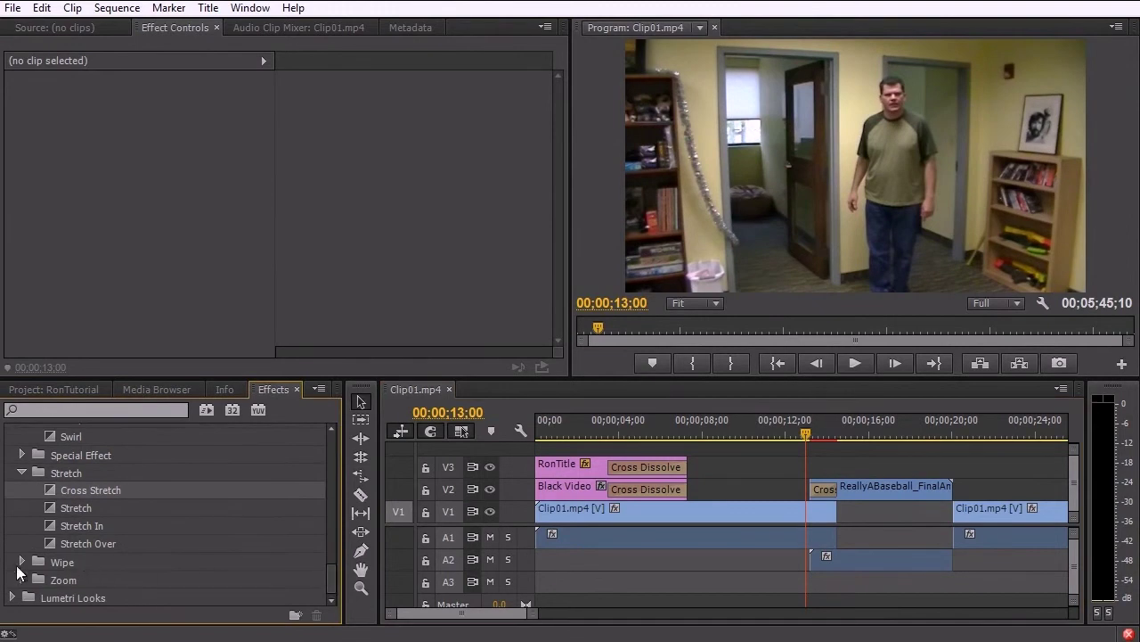
click(21, 561)
drag(80, 598, 823, 488)
click(811, 433)
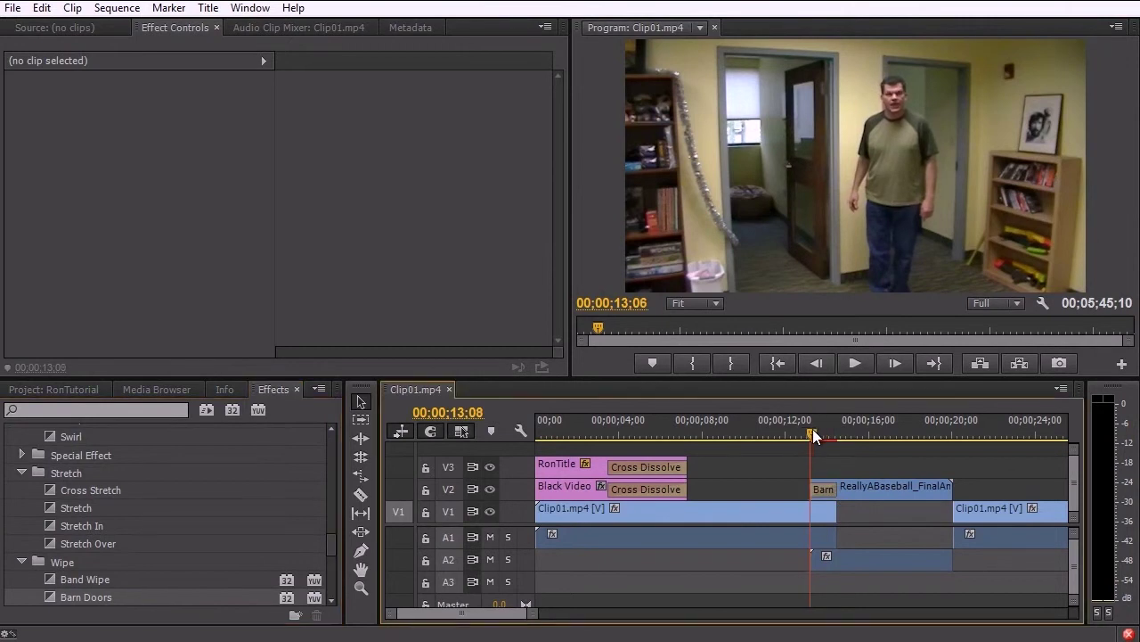
mouse_move(813, 434)
mouse_down()
mouse_move(829, 434)
mouse_move(803, 436)
mouse_up()
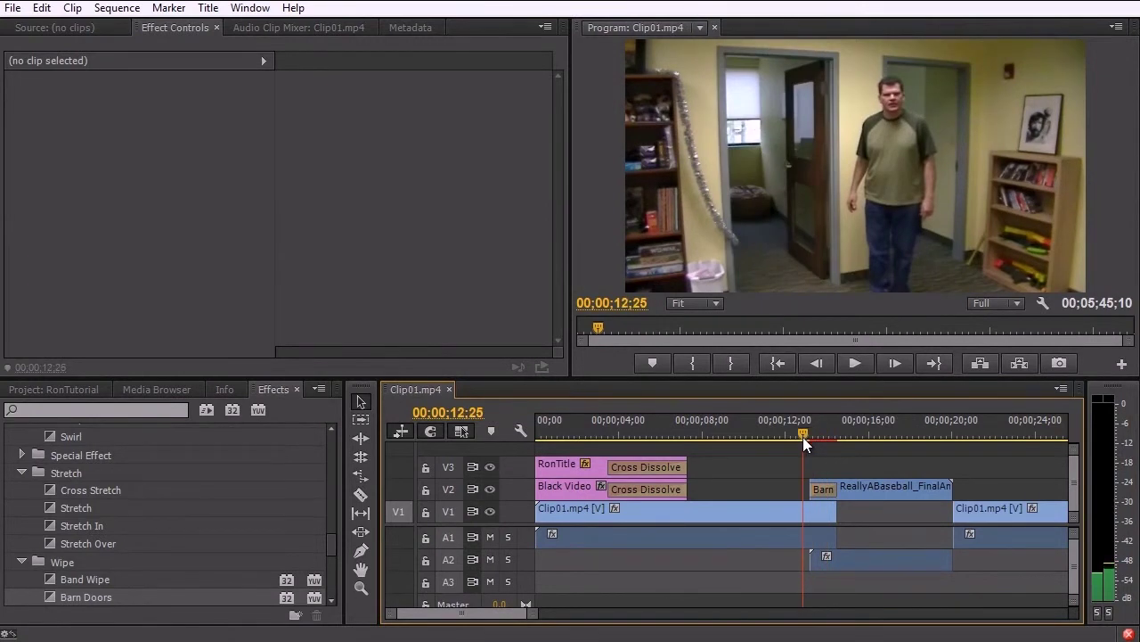
Scrub through the Barn Doors transition at the start of ReallyABaseball once more
drag(803, 437, 841, 432)
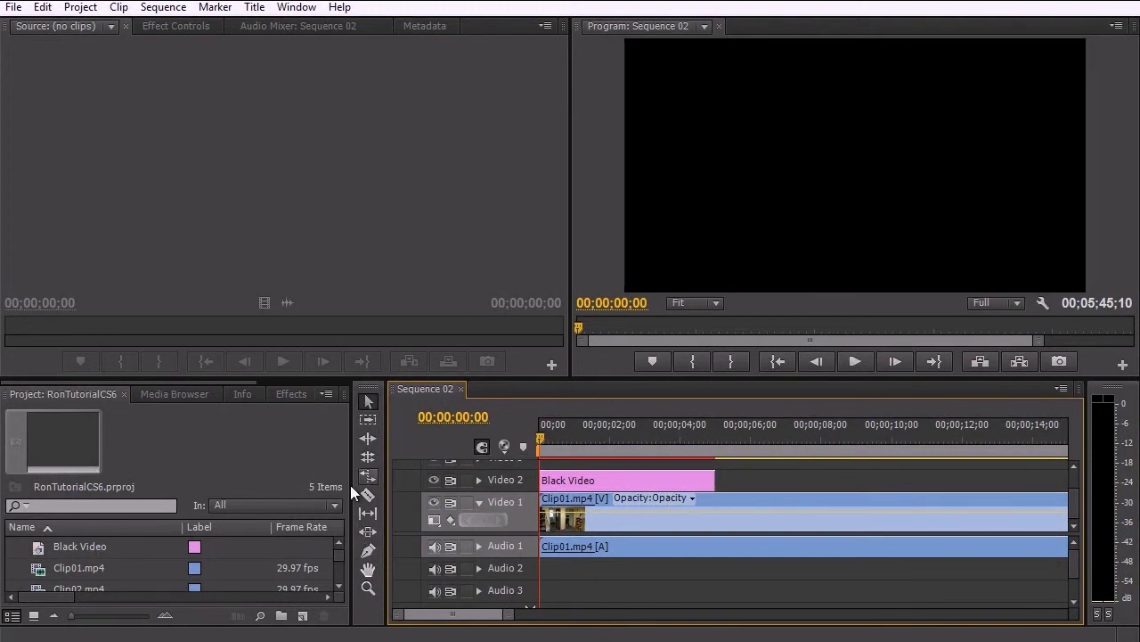
In the Premiere Pro CS6 project, apply a Cross Dissolve to the end of Black Video in Sequence 02 and scrub through the fade and just past it
click(292, 394)
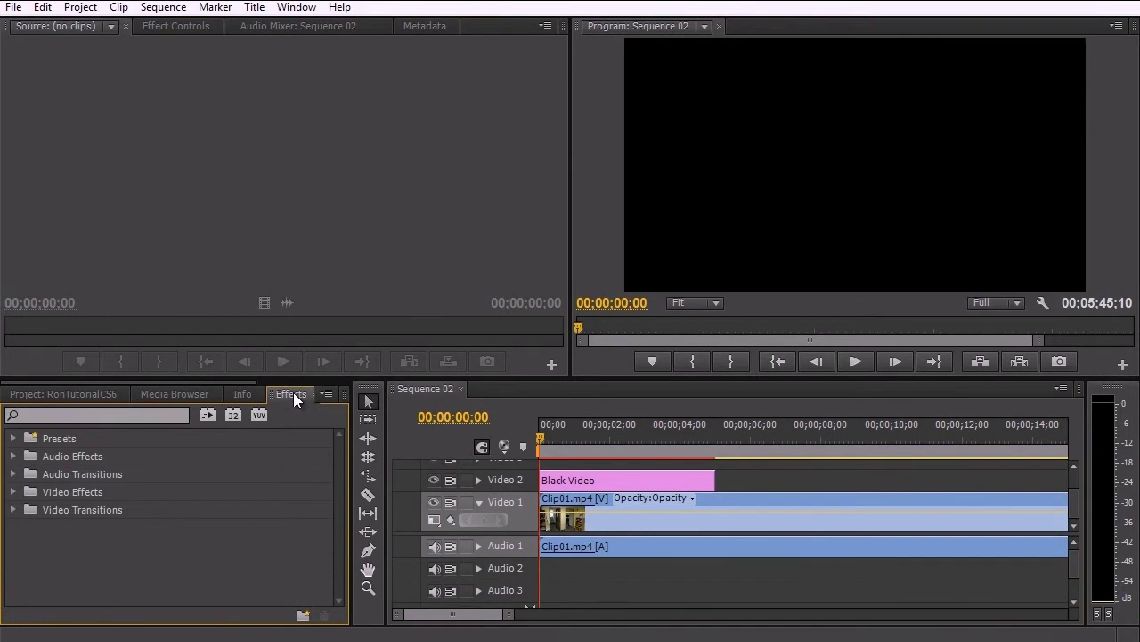
click(14, 509)
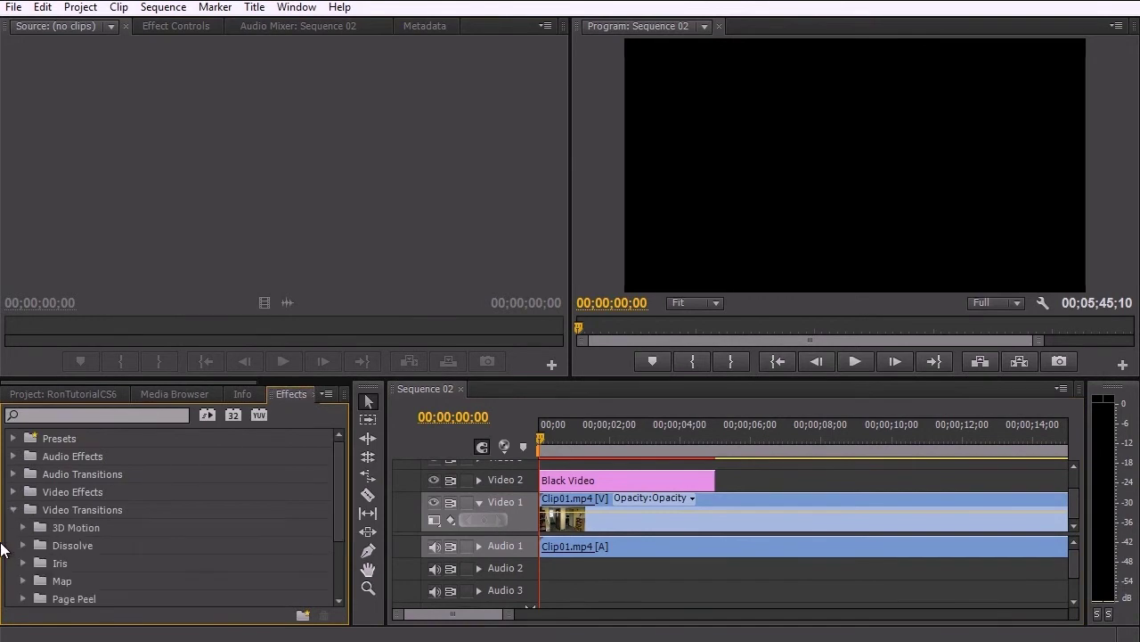
click(23, 545)
drag(96, 580, 704, 481)
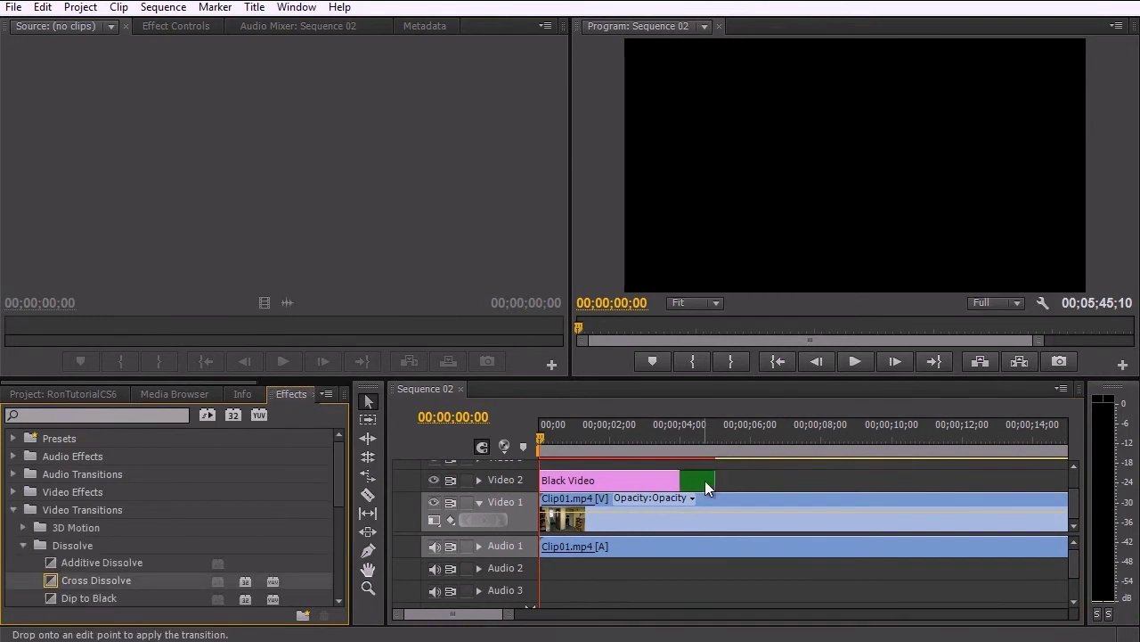
drag(673, 432, 722, 435)
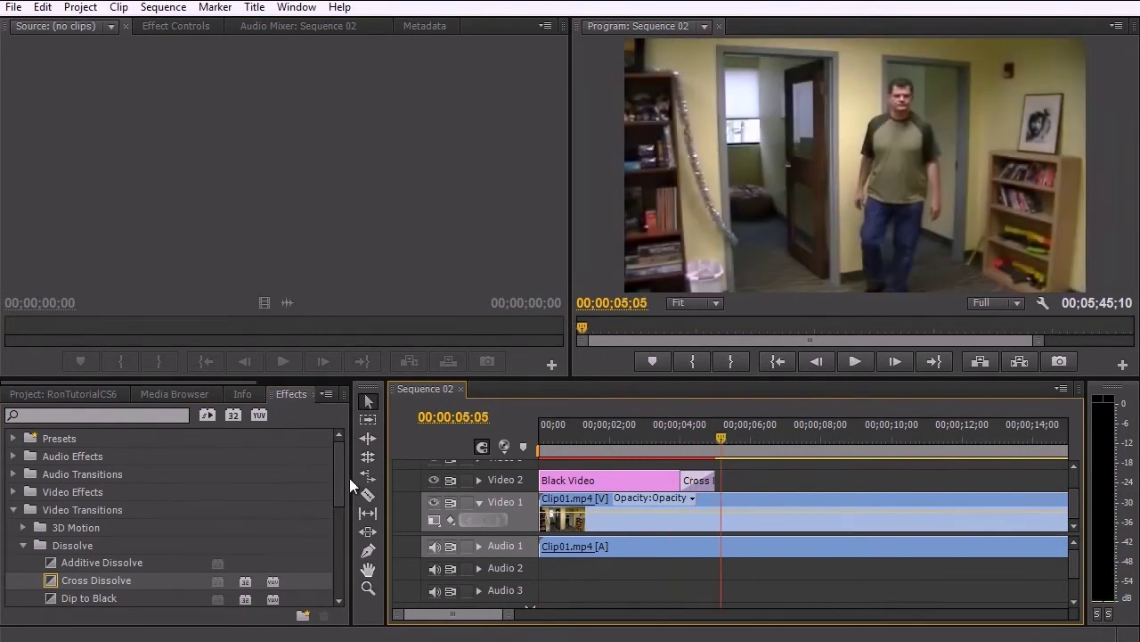
mouse_move(340, 483)
mouse_down()
mouse_move(325, 580)
mouse_move(340, 467)
mouse_up()
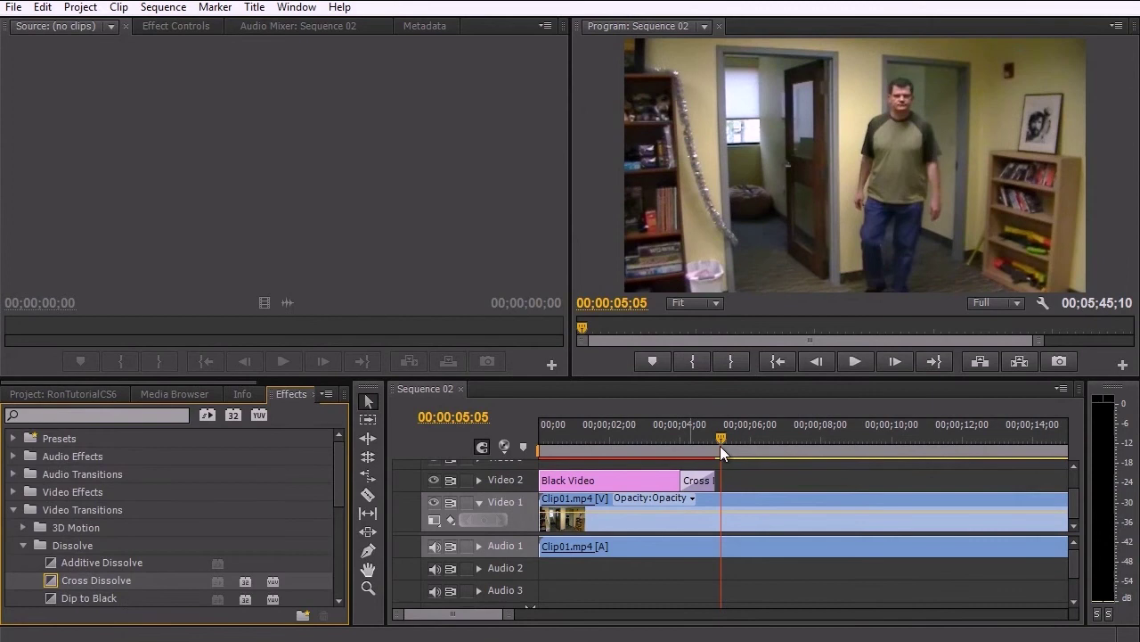
mouse_move(720, 438)
mouse_down()
mouse_move(670, 444)
mouse_move(736, 444)
mouse_up()
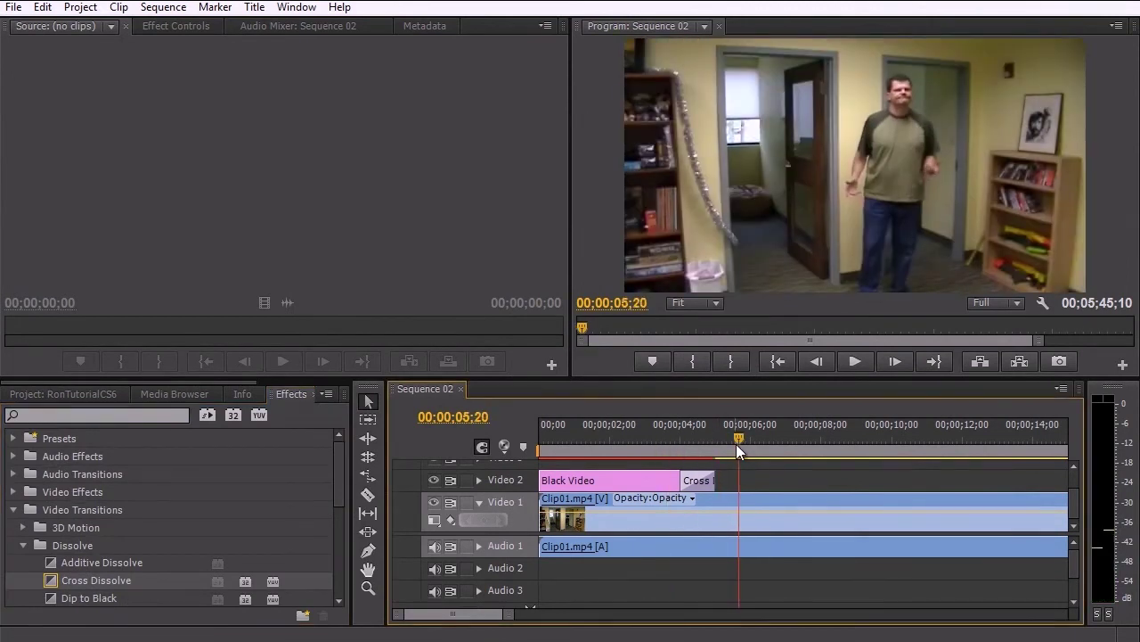